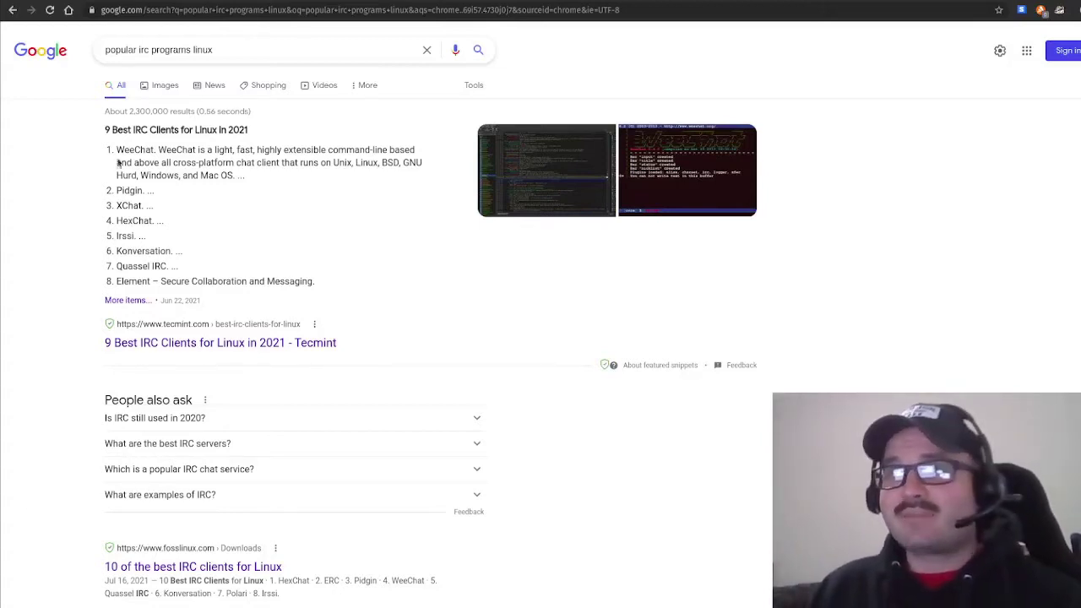
Highlight WeeChat's description in the '9 Best IRC Clients' snippet, then switch to the terminal.
{"action": "left_click_drag", "start_coordinate": [206, 131], "coordinate": [251, 144]}
{"action": "left_click", "coordinate": [252, 145]}
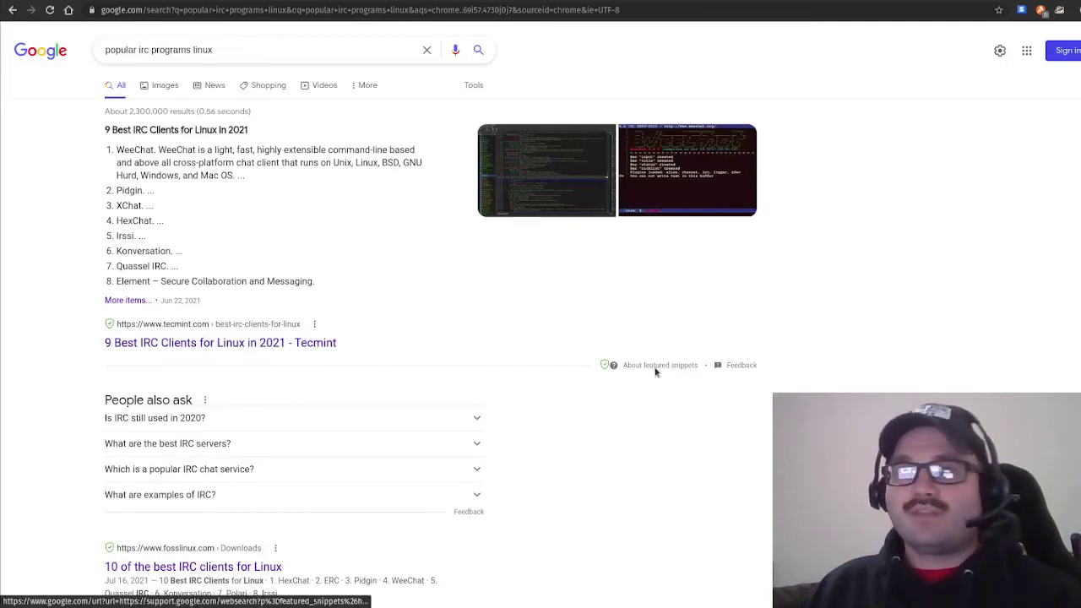
{"action": "key", "text": "alt+Tab"}
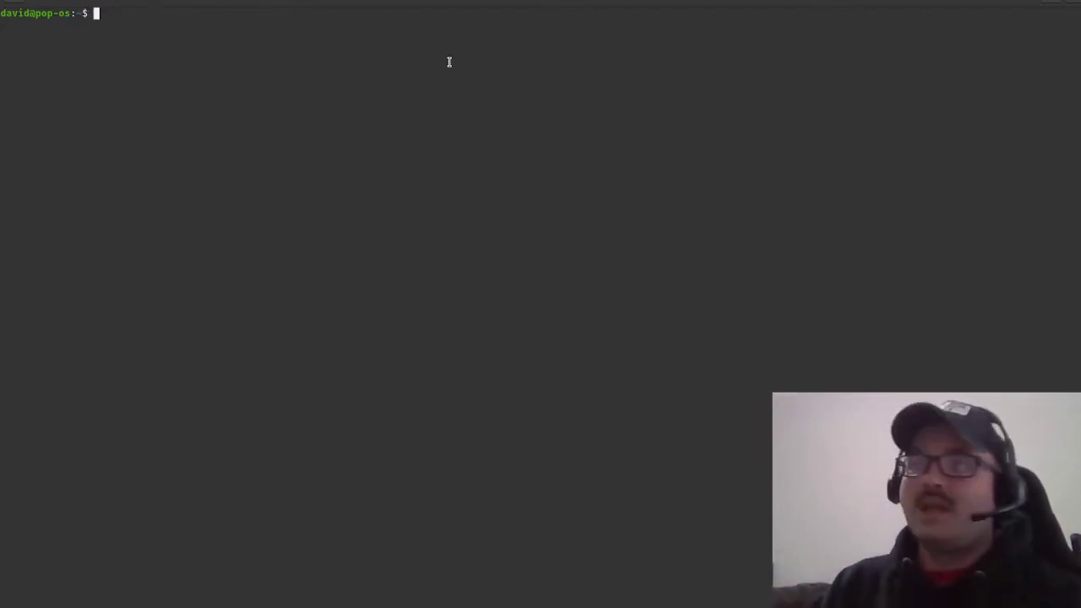
Correct a mistyped apt command for weechat, run it, and enter the sudo password.
{"action": "type", "text": "sudo apt-g"}
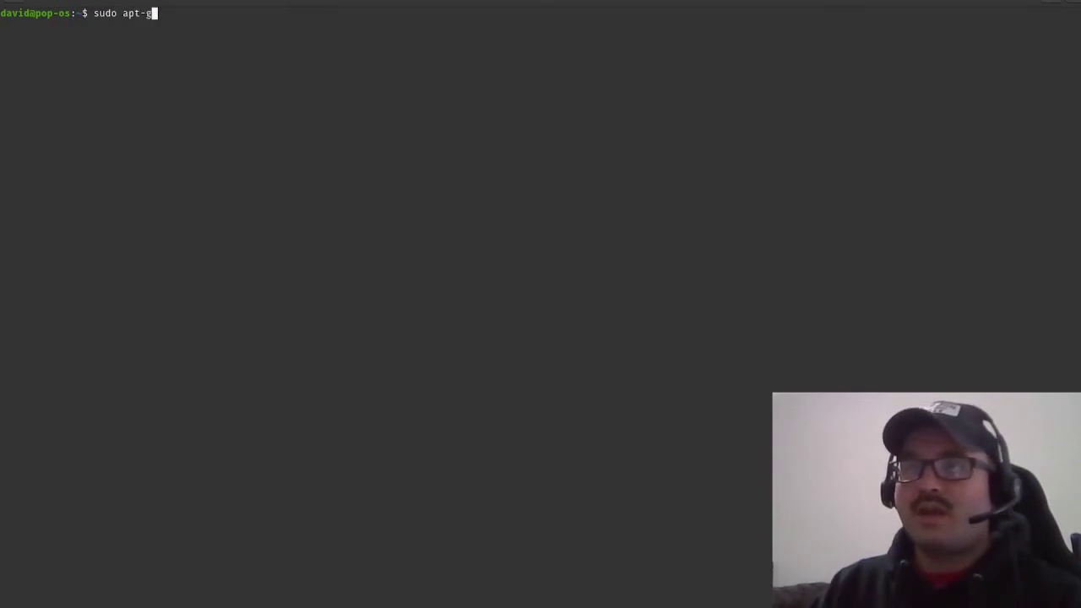
{"action": "type", "text": "et autocle"}
{"action": "key", "text": "BackSpace"}
{"action": "key", "text": "BackSpace"}
{"action": "key", "text": "BackSpace"}
{"action": "key", "text": "BackSpace"}
{"action": "key", "text": "BackSpace"}
{"action": "key", "text": "BackSpace"}
{"action": "key", "text": "BackSpace"}
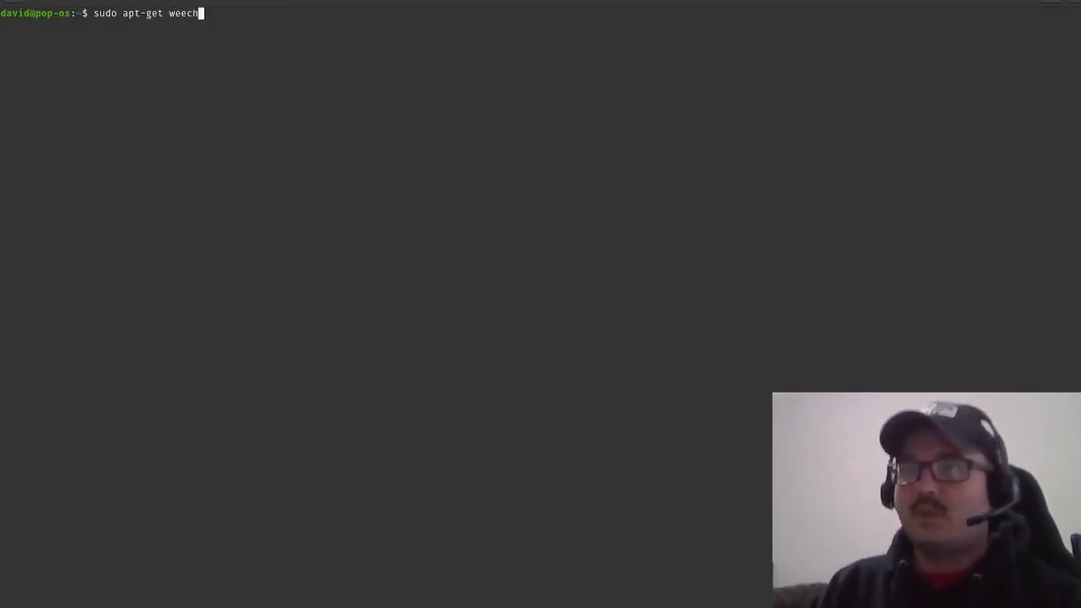
{"action": "type", "text": "w"}
{"action": "key", "text": "BackSpace"}
{"action": "key", "text": "BackSpace"}
{"action": "key", "text": "BackSpace"}
{"action": "key", "text": "BackSpace"}
{"action": "key", "text": "BackSpace"}
{"action": "key", "text": "BackSpace"}
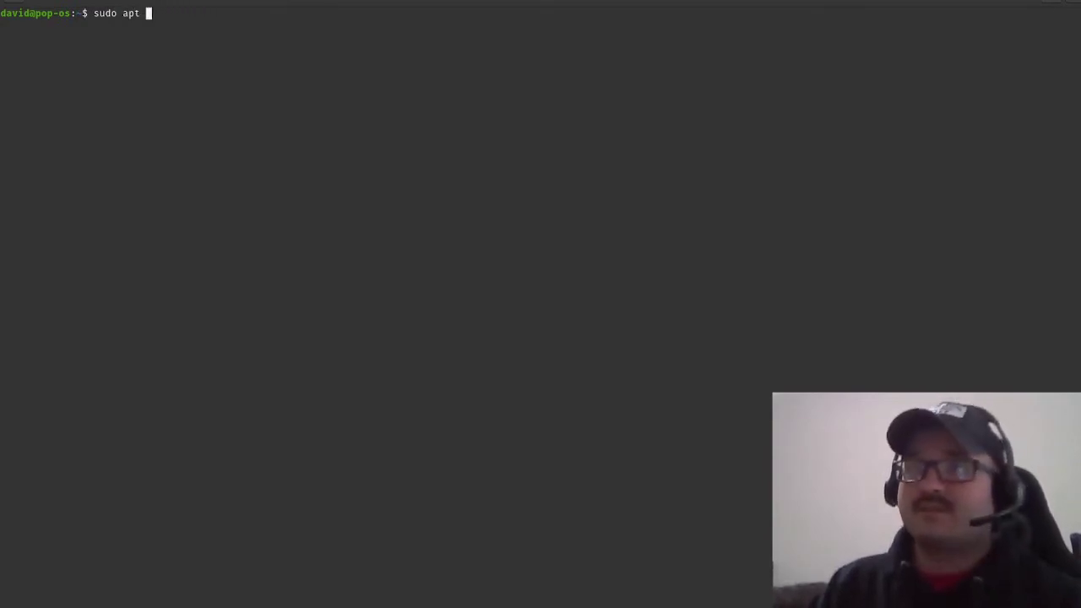
{"action": "type", "text": "weechat"}
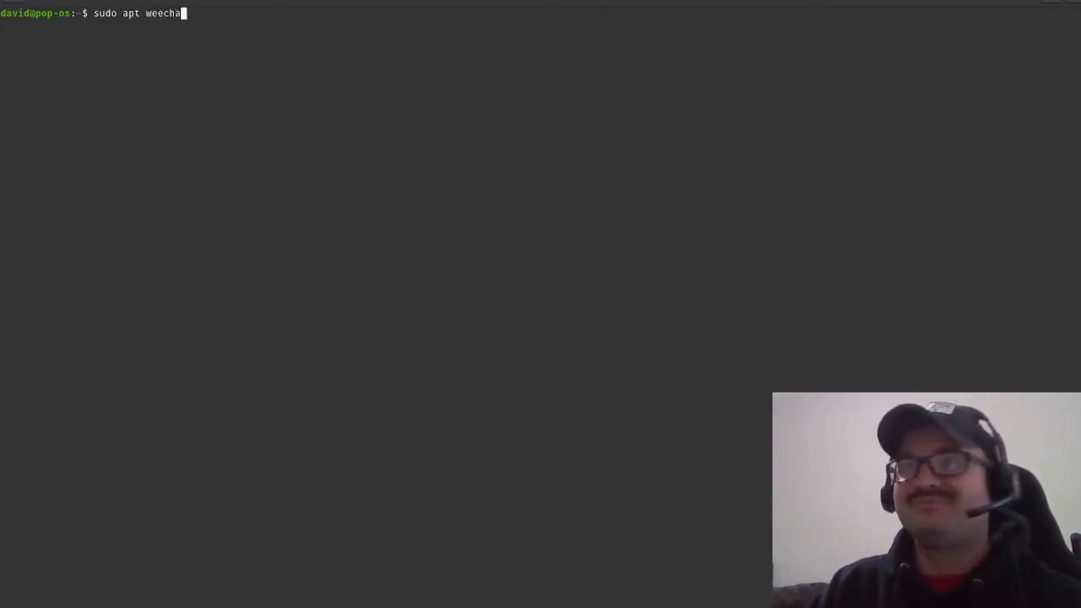
{"action": "key", "text": "Return"}
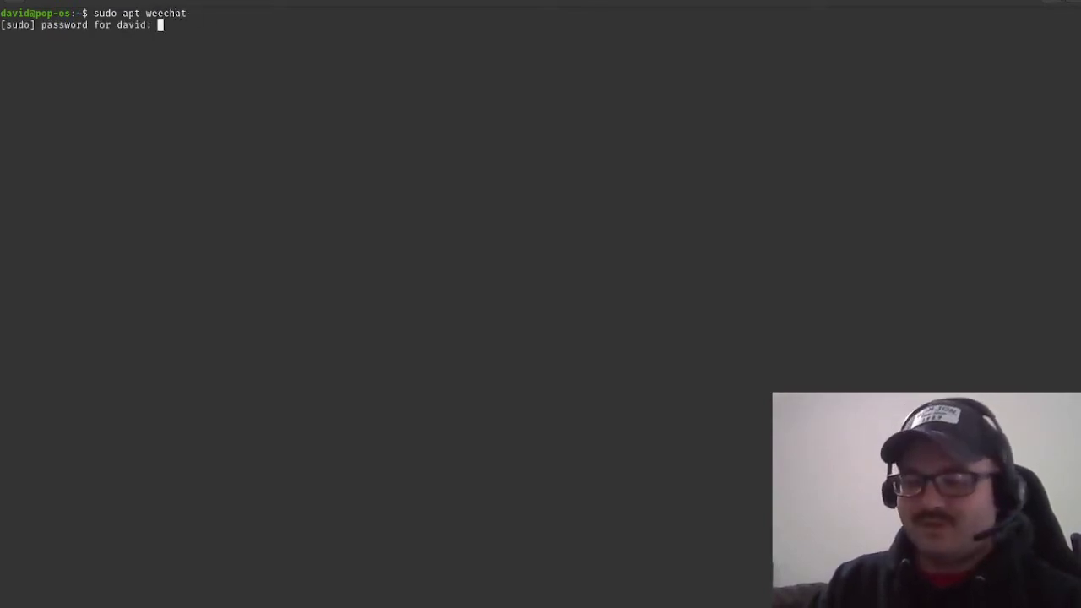
{"action": "key", "text": "Return"}
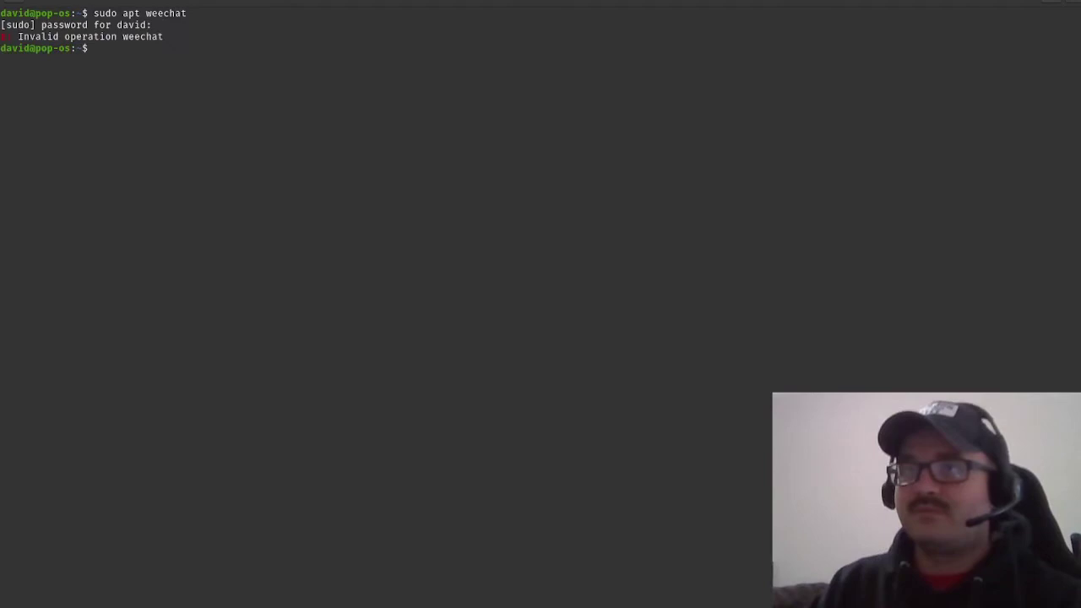
Install weechat with sudo apt install weechat, confirming the package list with y.
{"action": "key", "text": "Up"}
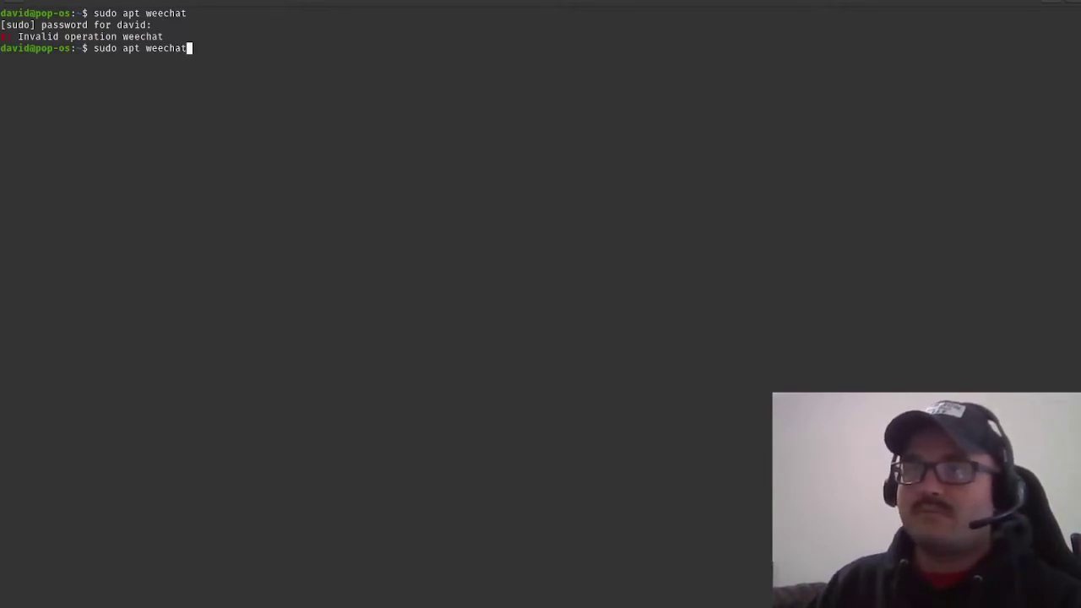
{"action": "key", "text": "BackSpace"}
{"action": "key", "text": "BackSpace"}
{"action": "key", "text": "BackSpace"}
{"action": "key", "text": "BackSpace"}
{"action": "key", "text": "BackSpace"}
{"action": "key", "text": "BackSpace"}
{"action": "key", "text": "BackSpace"}
{"action": "type", "text": "instal"}
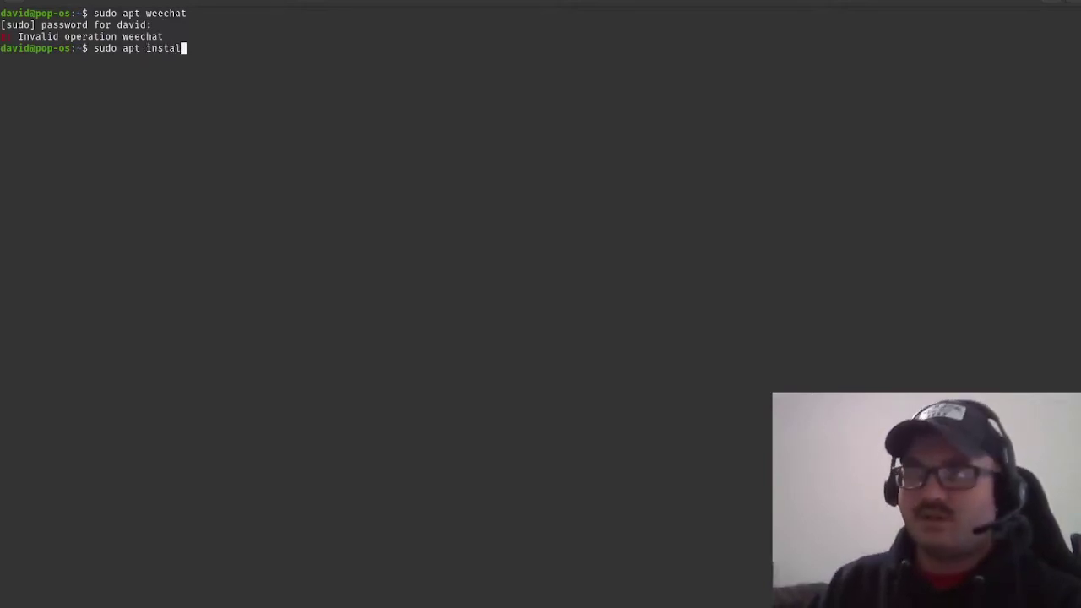
{"action": "type", "text": "l weechat"}
{"action": "key", "text": "Return"}
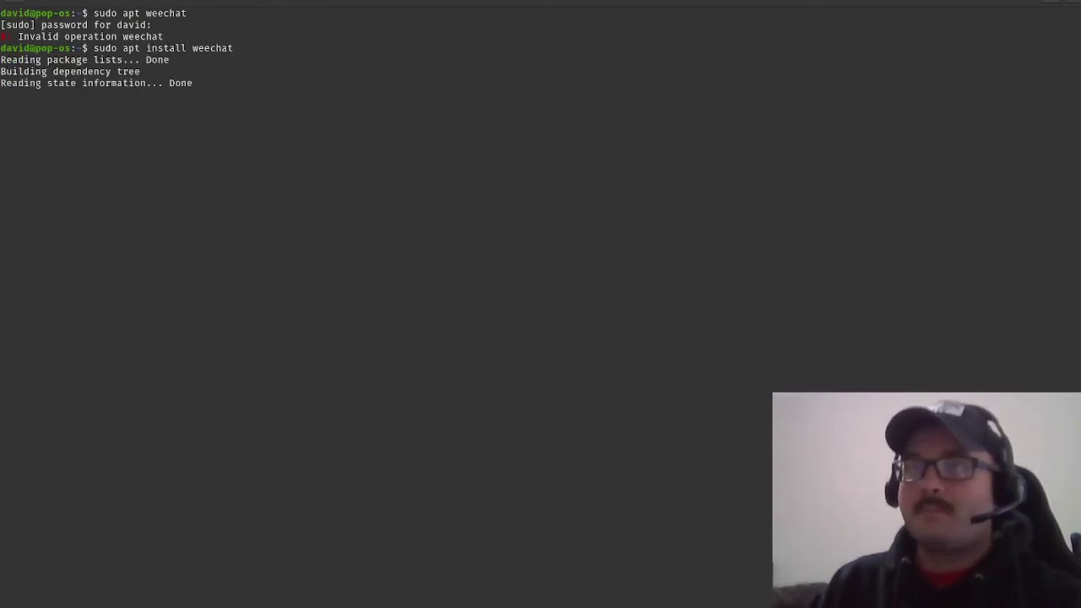
{"action": "type", "text": "y"}
{"action": "key", "text": "Return"}
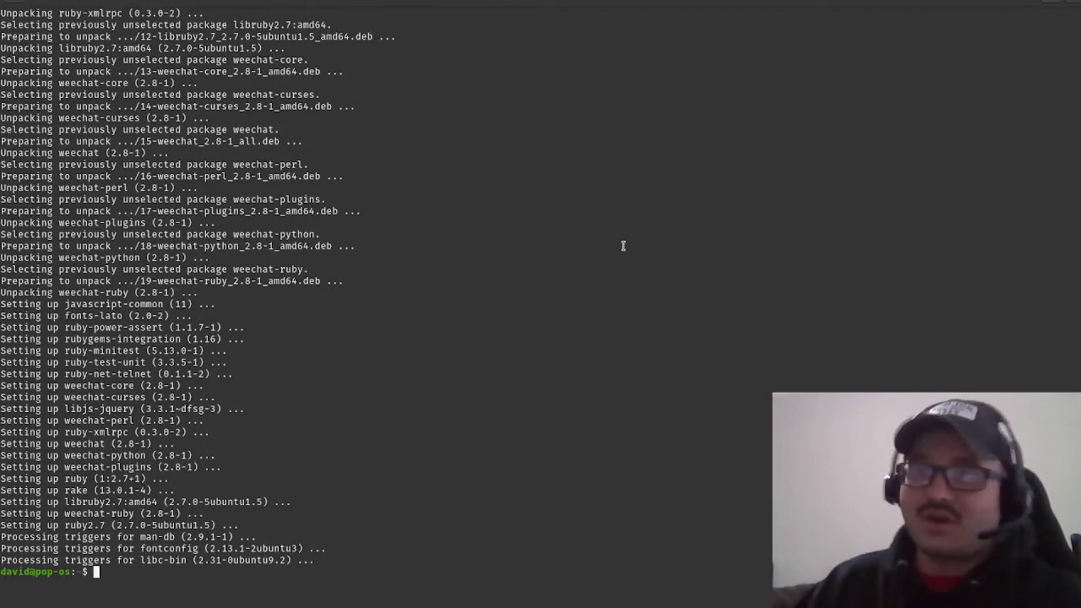
{"action": "scroll", "coordinate": [625, 246], "scroll_direction": "up", "scroll_amount": 20}
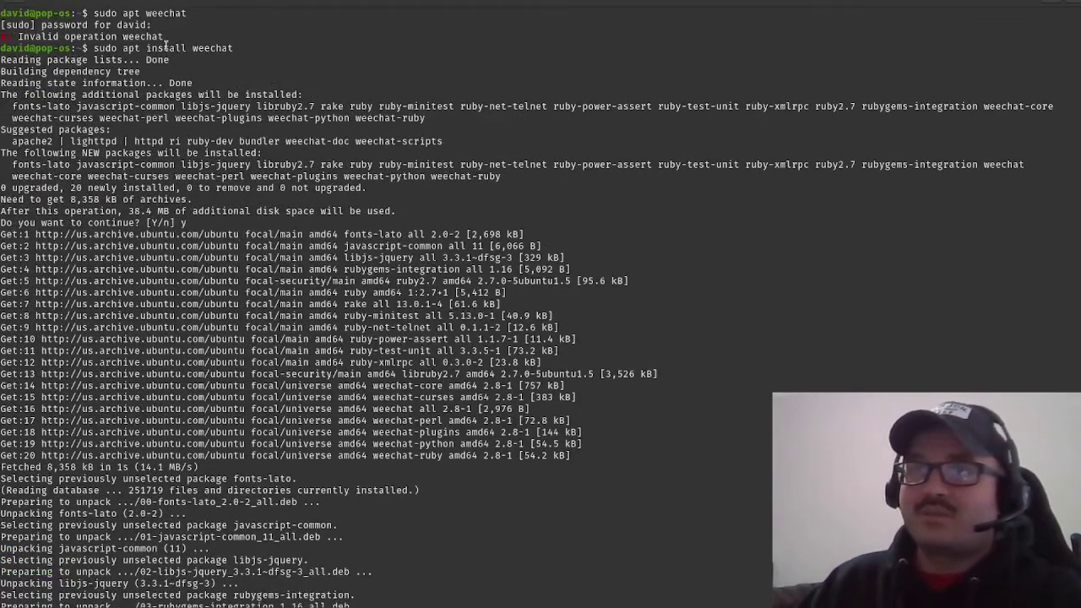
{"action": "scroll", "coordinate": [322, 479], "scroll_direction": "down", "scroll_amount": 20}
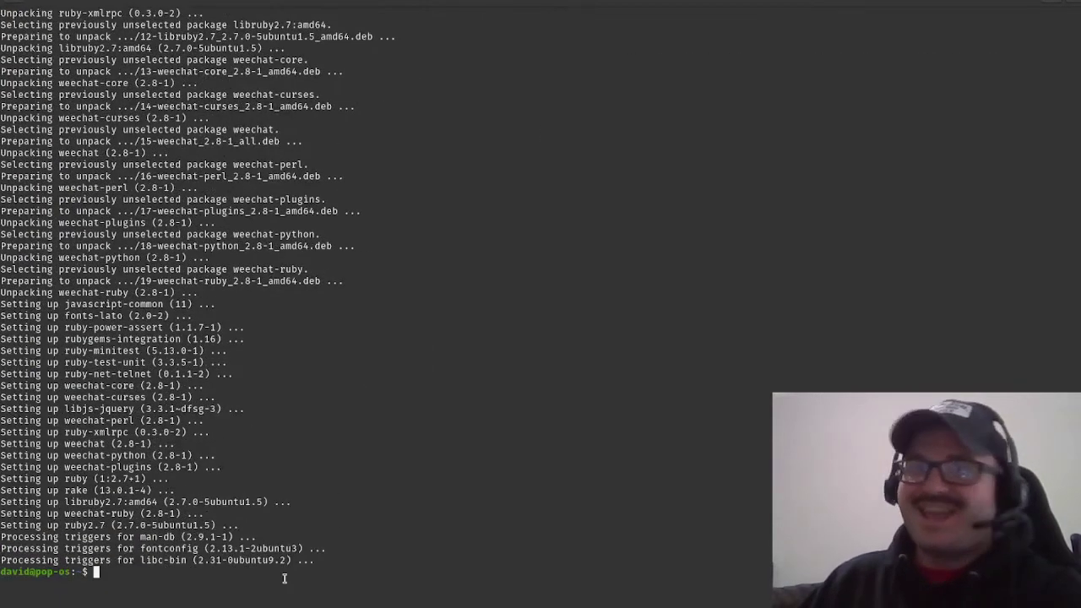
Run weechat at the shell prompt to launch WeeChat 2.8.
{"action": "type", "text": "weechat"}
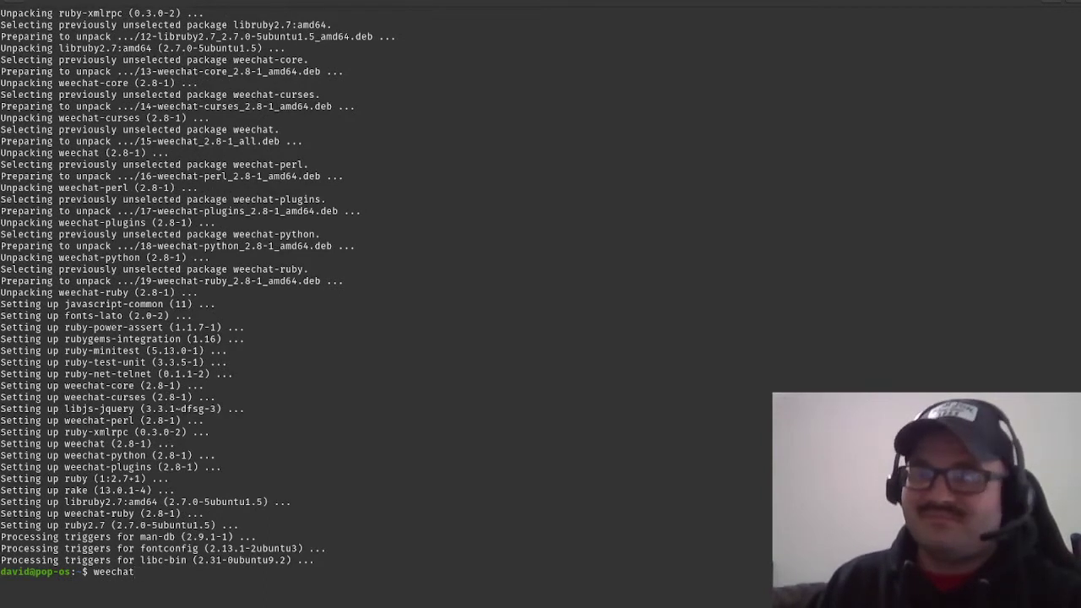
{"action": "key", "text": "Return"}
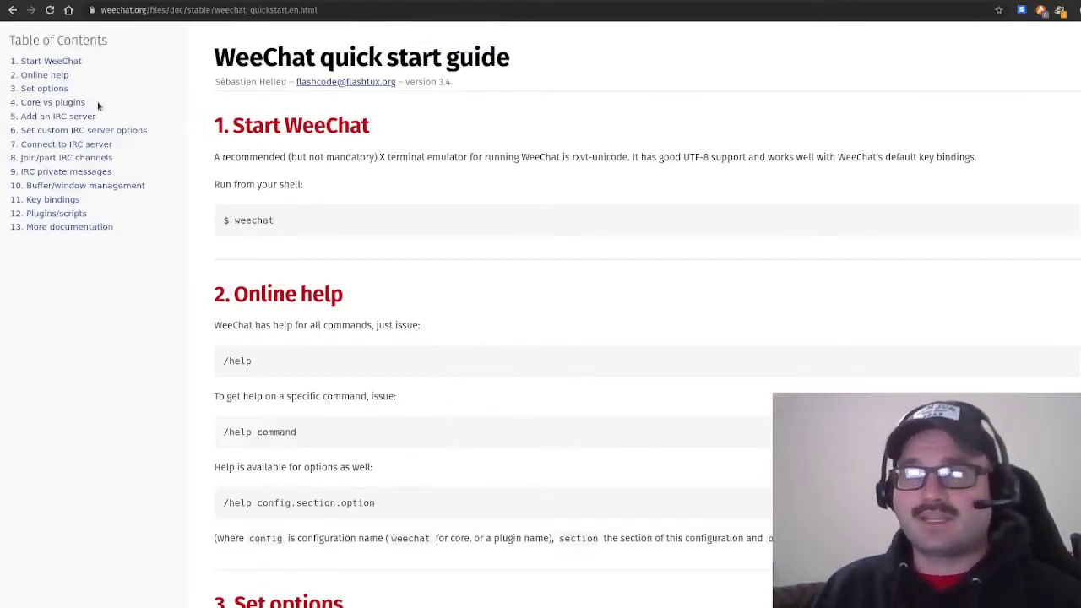
Scroll the quick start guide and irchelp.org's Popular IRC Networks list, then return to WeeChat.
{"action": "scroll", "coordinate": [554, 476], "scroll_direction": "down", "scroll_amount": 3}
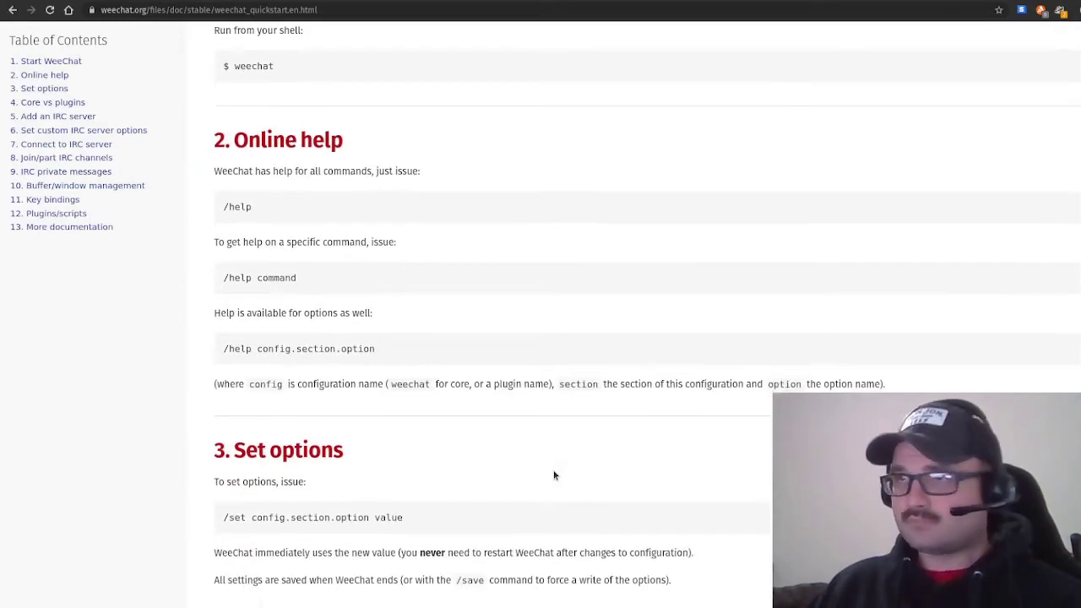
{"action": "key", "text": "ctrl+Tab"}
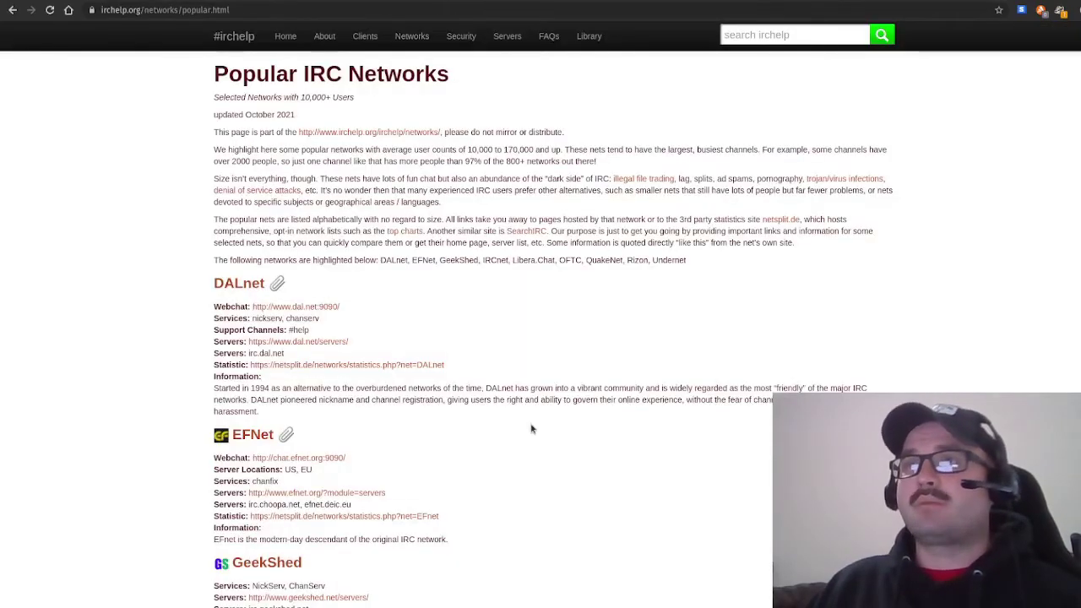
{"action": "scroll", "coordinate": [532, 429], "scroll_direction": "down", "scroll_amount": 10}
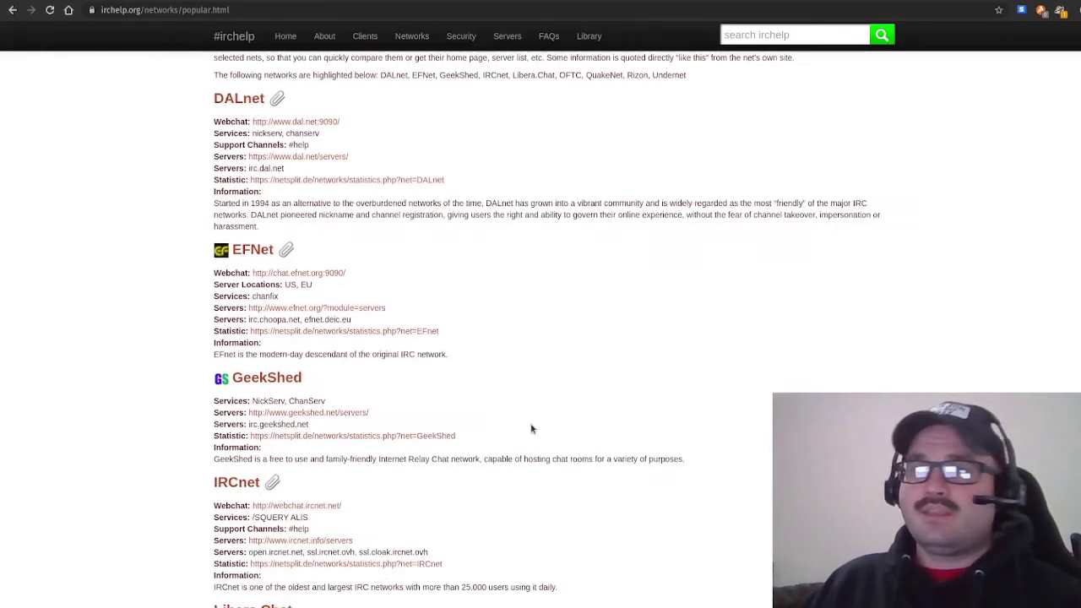
{"action": "scroll", "coordinate": [531, 429], "scroll_direction": "down", "scroll_amount": 1}
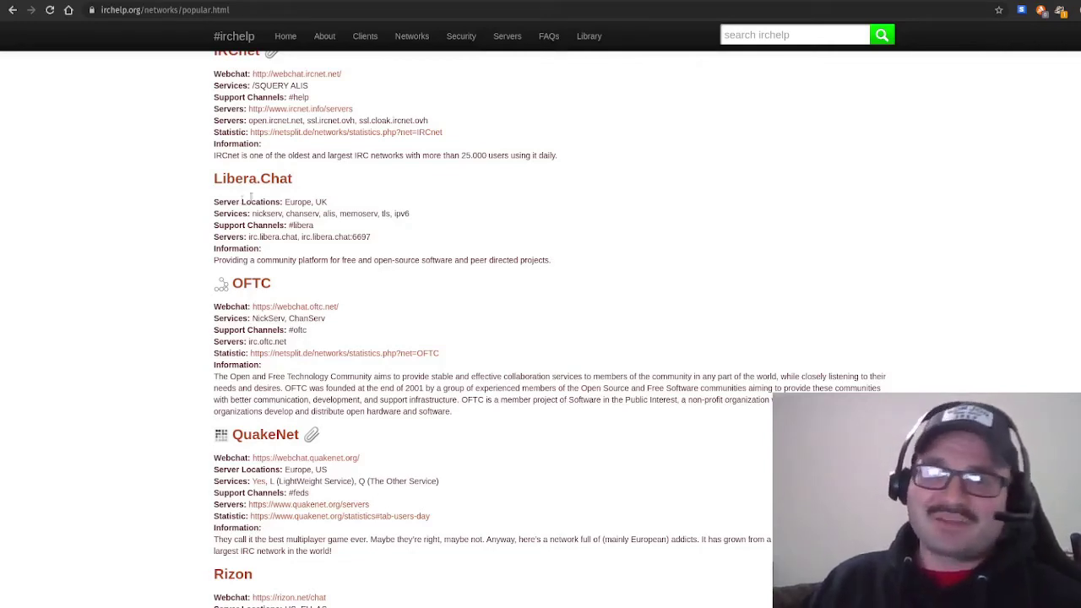
{"action": "scroll", "coordinate": [644, 376], "scroll_direction": "down", "scroll_amount": 2}
{"action": "scroll", "coordinate": [639, 388], "scroll_direction": "up", "scroll_amount": 3}
{"action": "scroll", "coordinate": [640, 387], "scroll_direction": "up", "scroll_amount": 4}
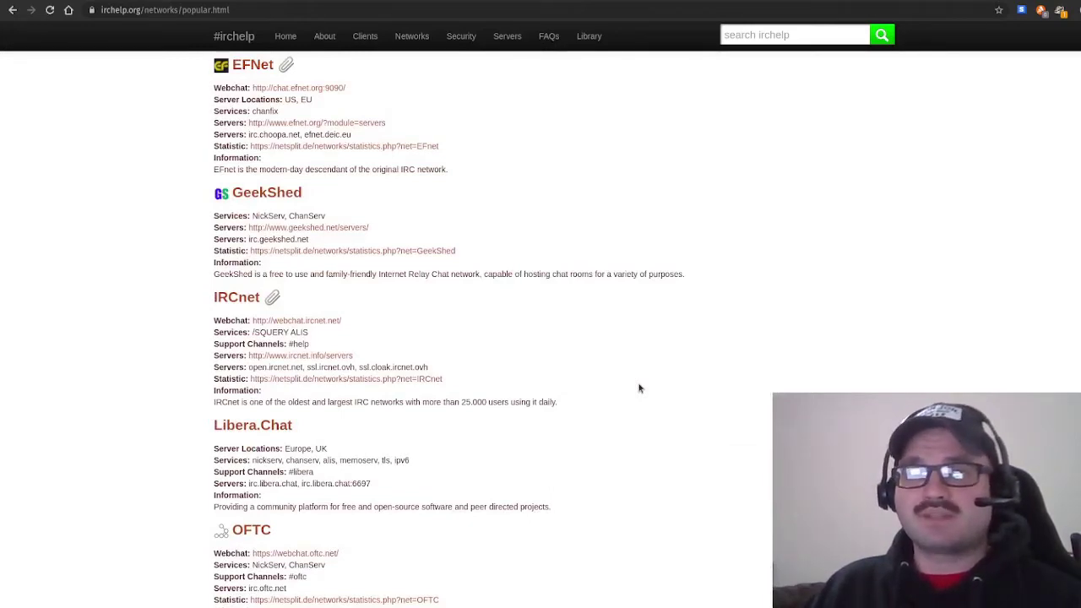
{"action": "key", "text": "alt+Tab"}
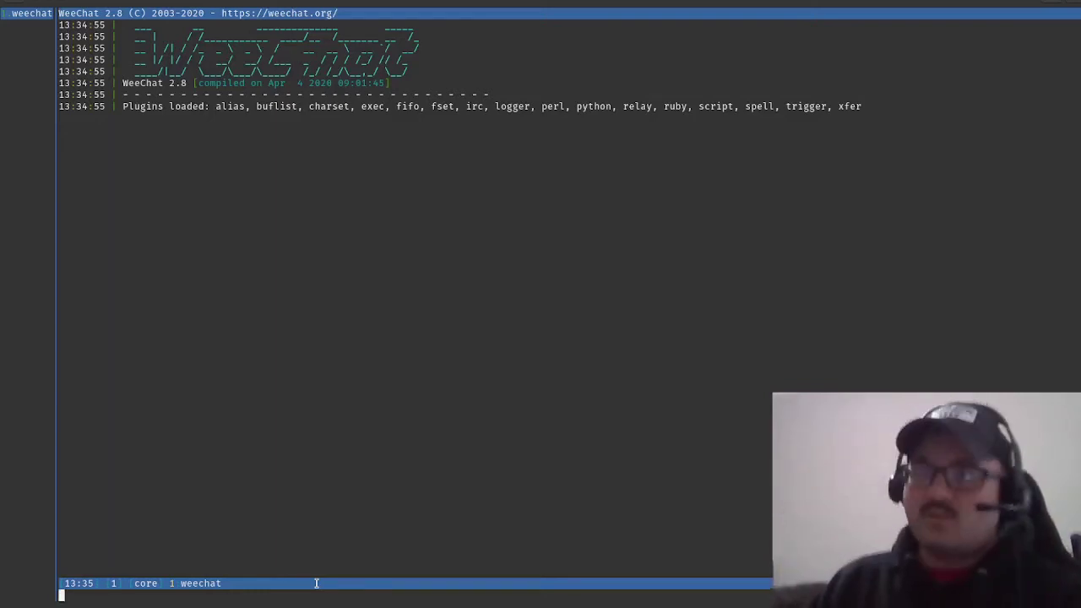
Try /server help, which errors, then list all help commands with /help.
{"action": "type", "text": "/server"}
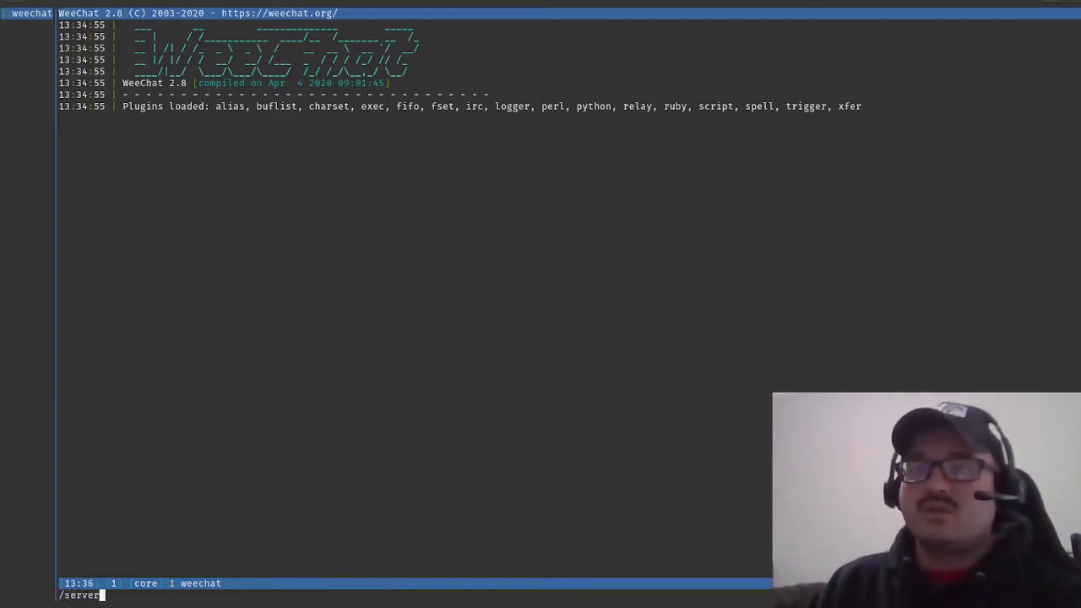
{"action": "type", "text": " help"}
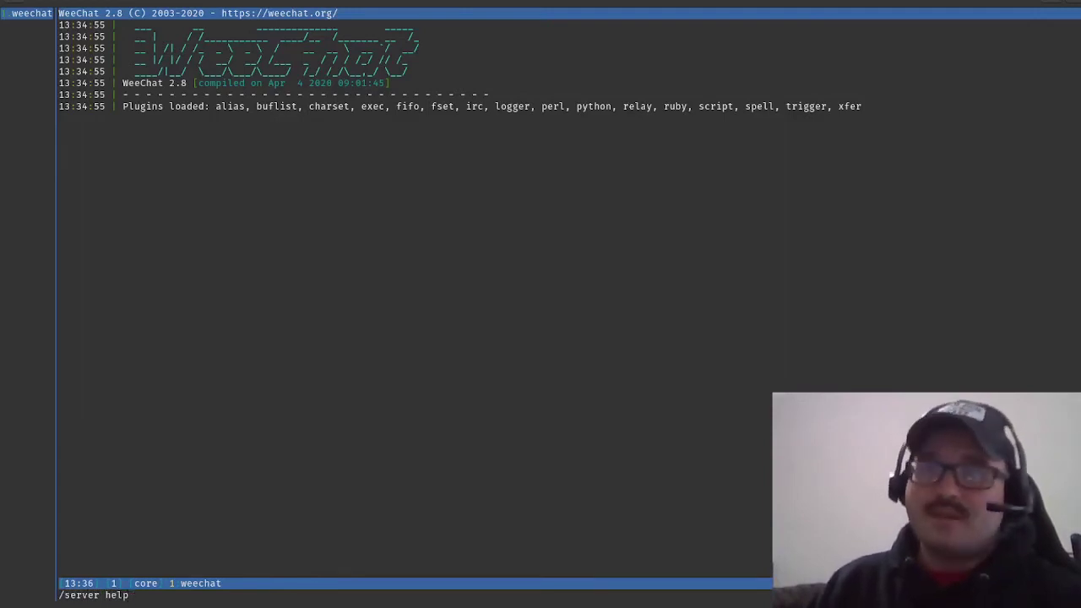
{"action": "key", "text": "Return"}
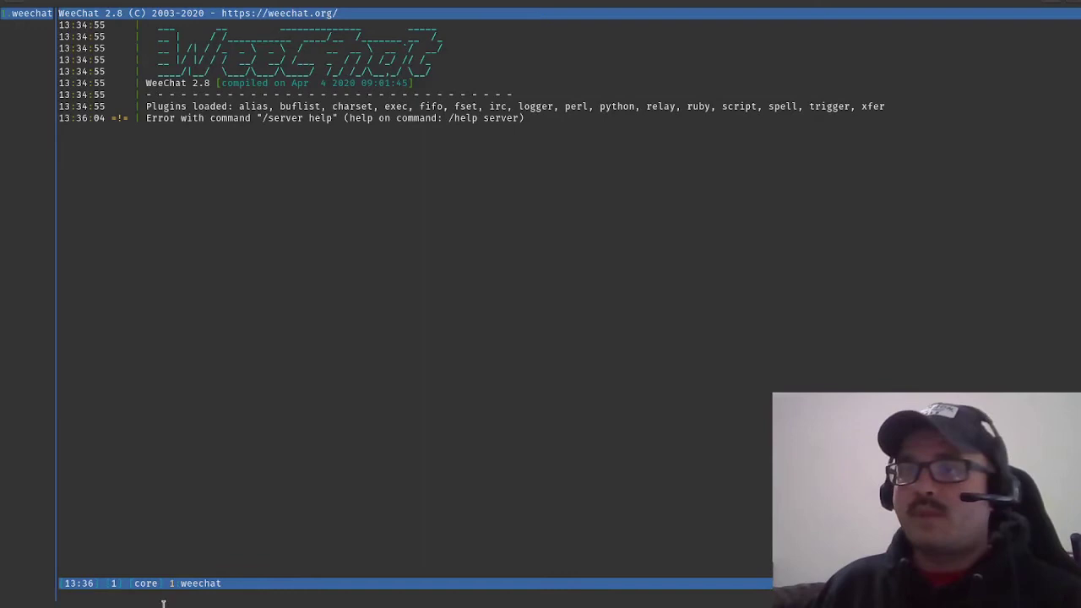
{"action": "type", "text": "/help"}
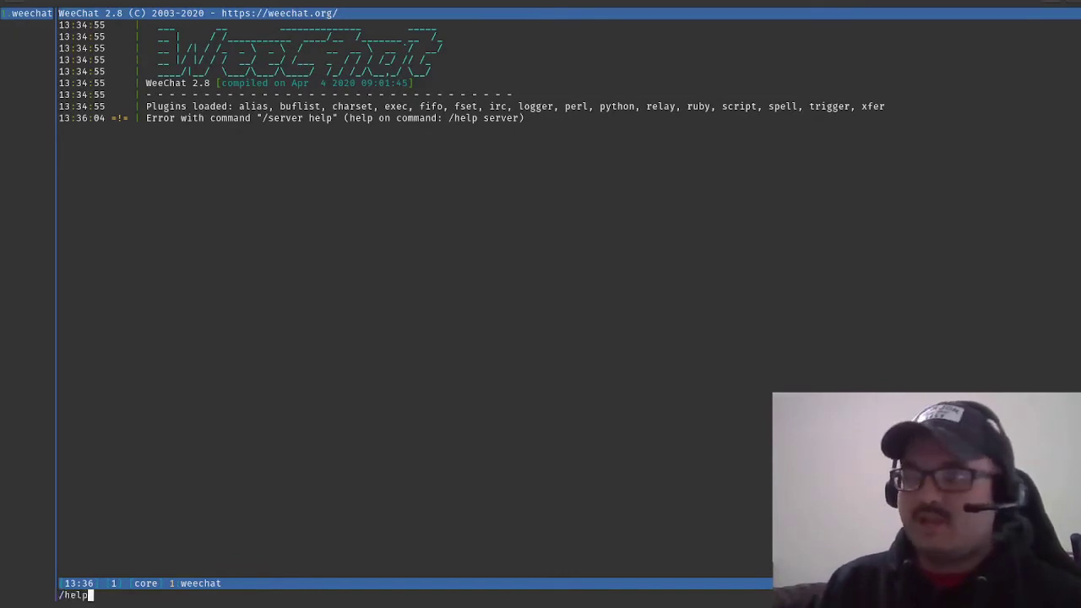
{"action": "key", "text": "Return"}
Display the server command's help text with /help server.
{"action": "key", "text": "Up"}
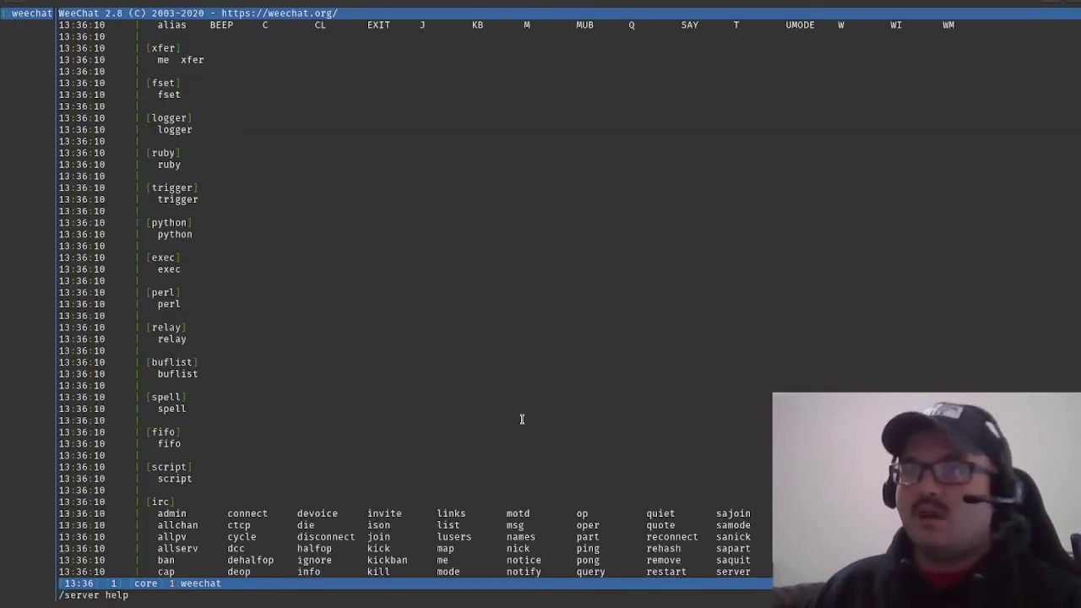
{"action": "key", "text": "Down"}
{"action": "type", "text": "/help server"}
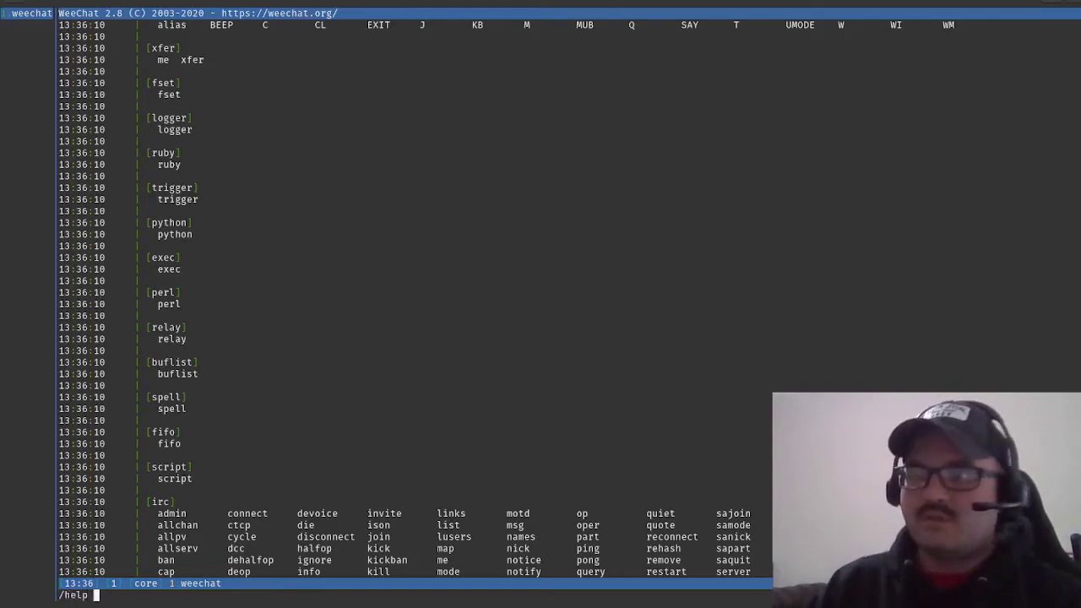
{"action": "key", "text": "Return"}
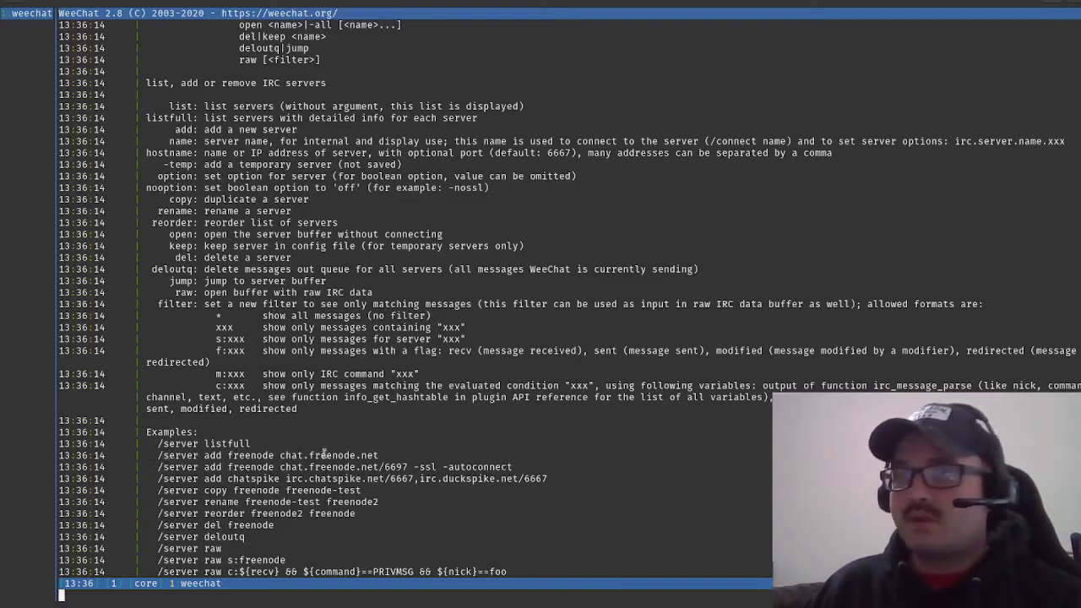
Highlight the freenode example, then enter /server add freenode chat.freenode.net.
{"action": "left_click_drag", "start_coordinate": [393, 456], "coordinate": [157, 455]}
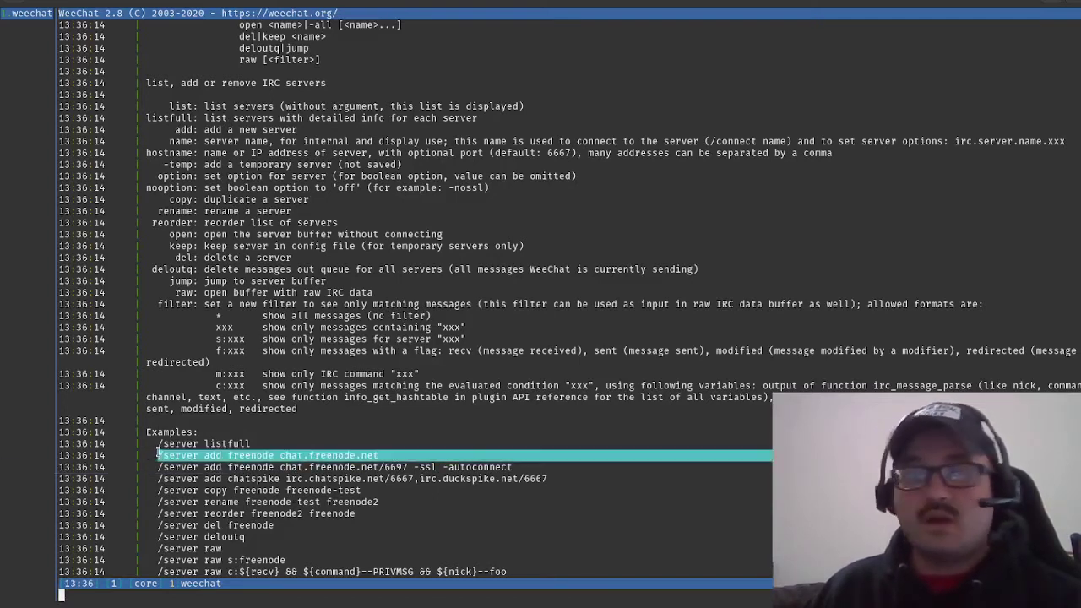
{"action": "left_click", "coordinate": [210, 598]}
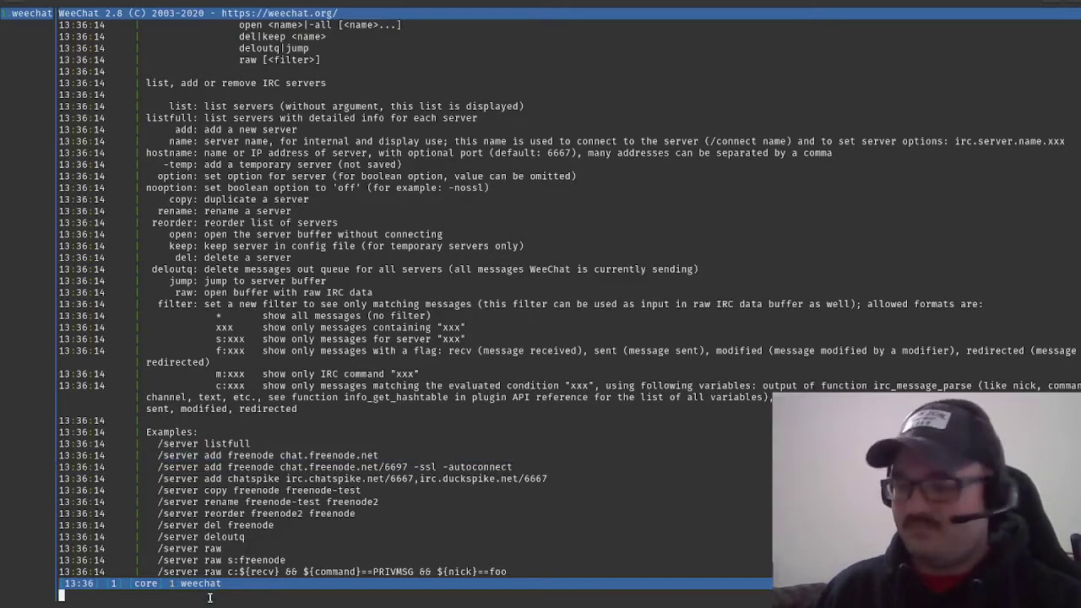
{"action": "type", "text": "/server a"}
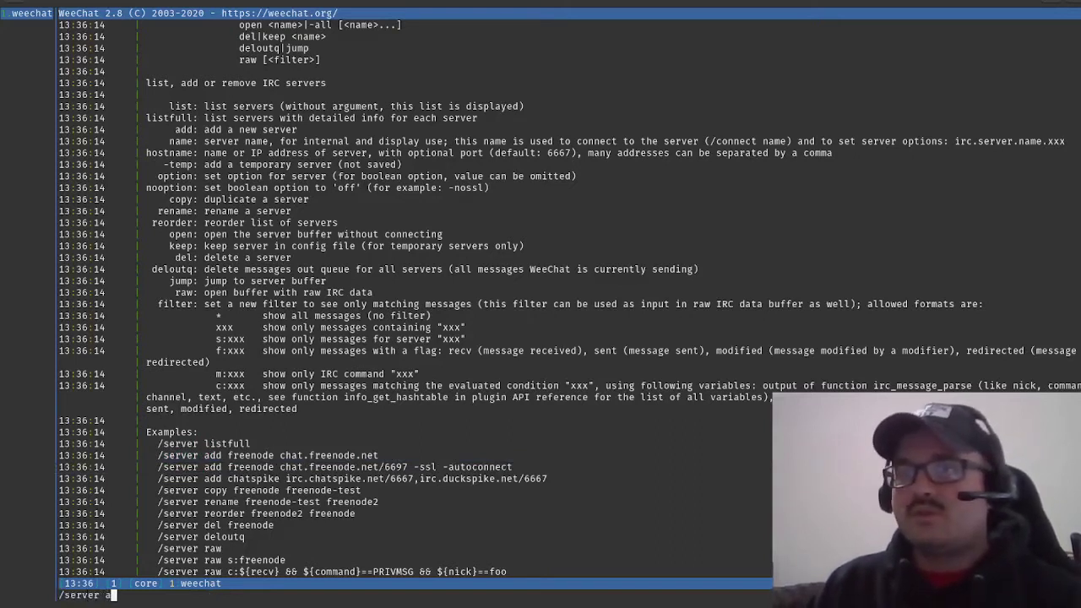
{"action": "type", "text": "dd freenode cha"}
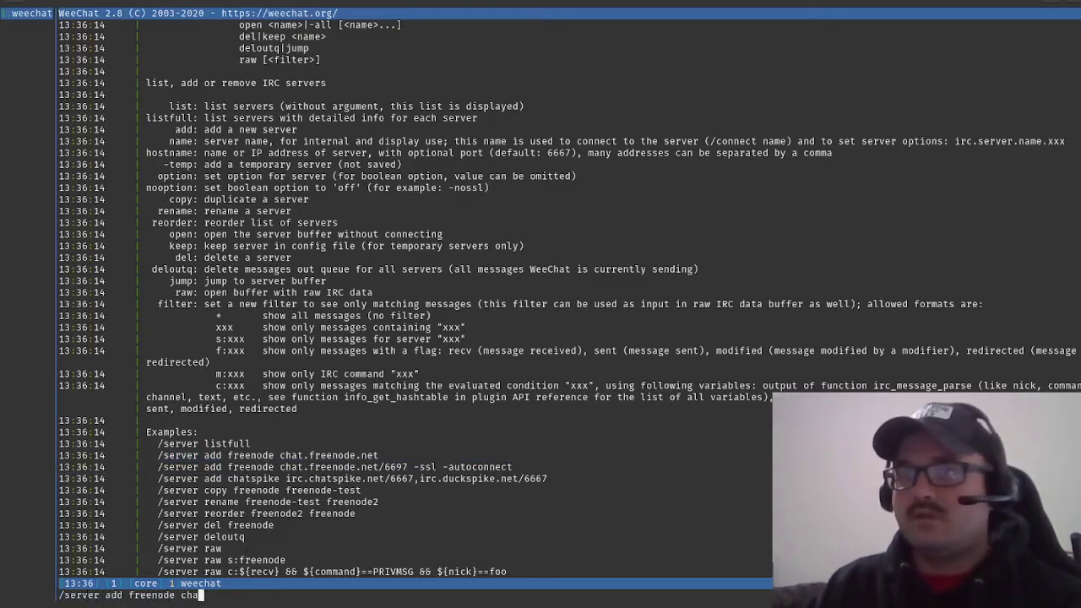
{"action": "type", "text": "t.freenod"}
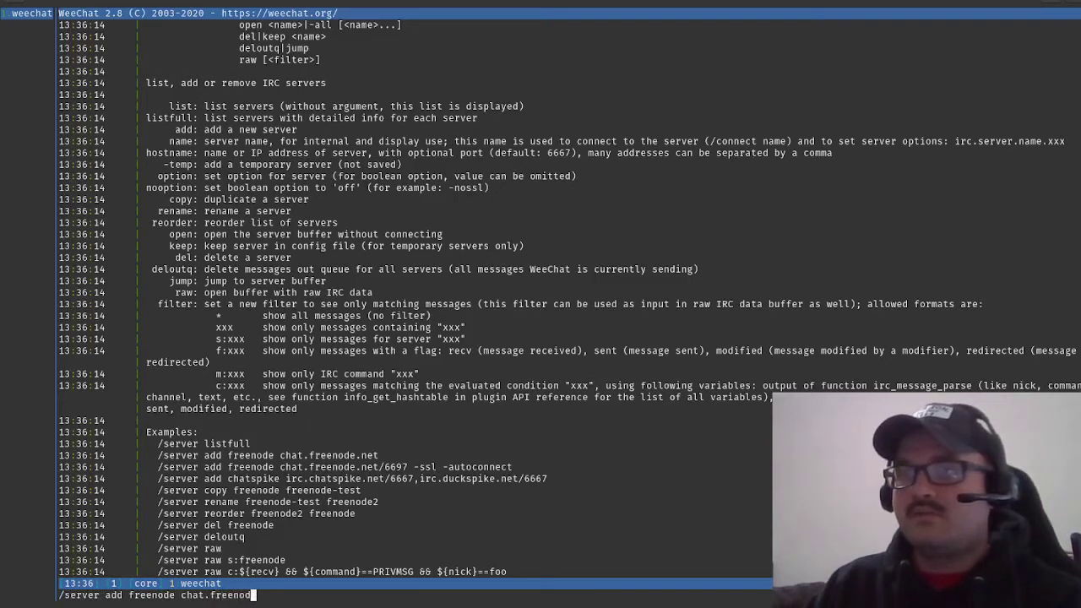
{"action": "type", "text": "e.net"}
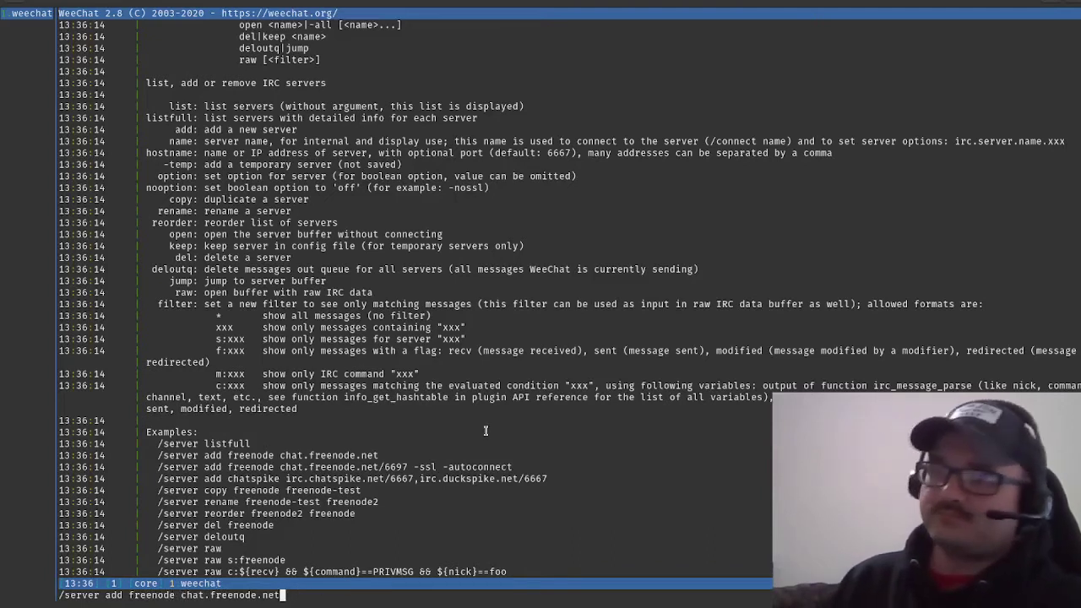
{"action": "key", "text": "Return"}
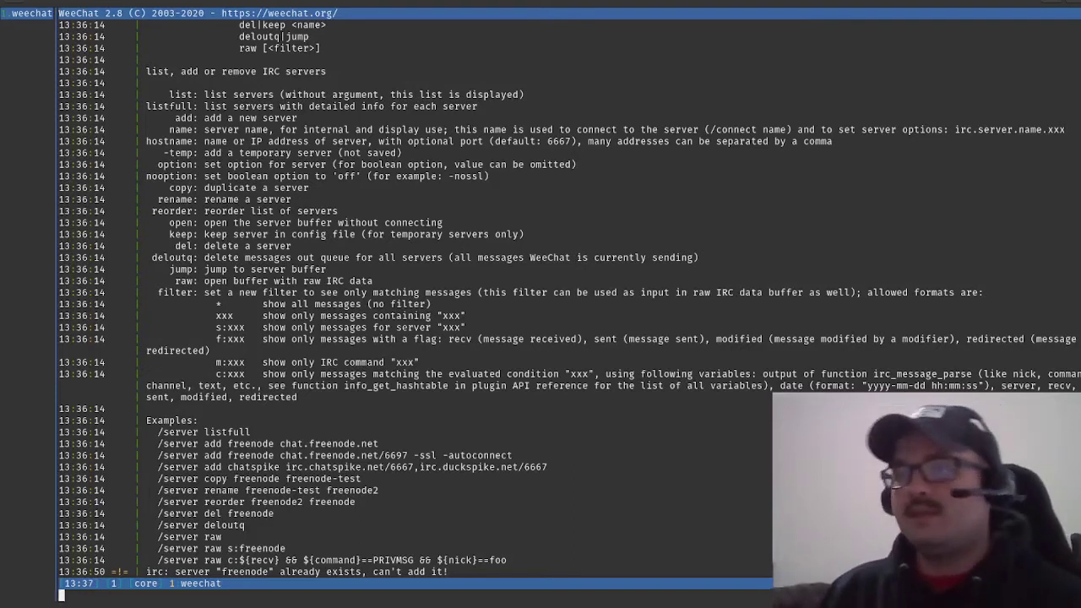
Enter /connect freenode to connect to chat.freenode.net.
{"action": "type", "text": "/"}
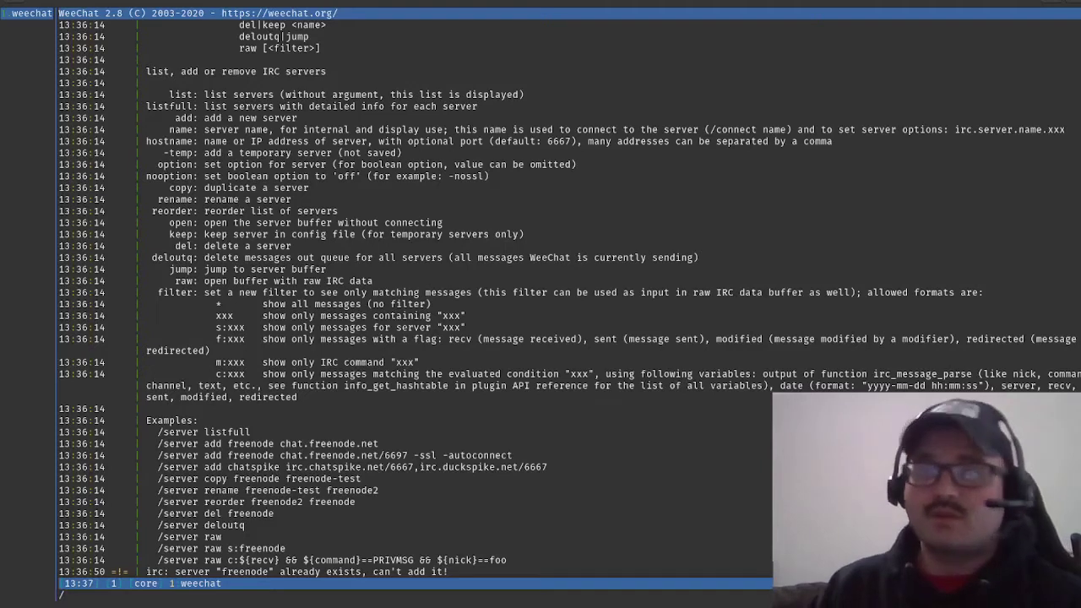
{"action": "type", "text": "connect"}
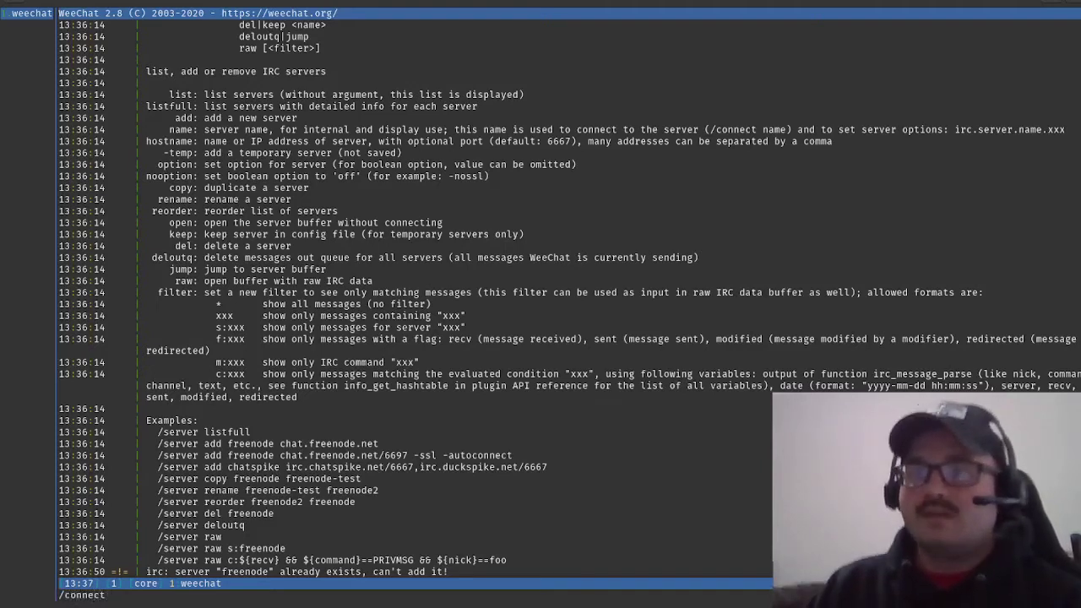
{"action": "type", "text": " freenode"}
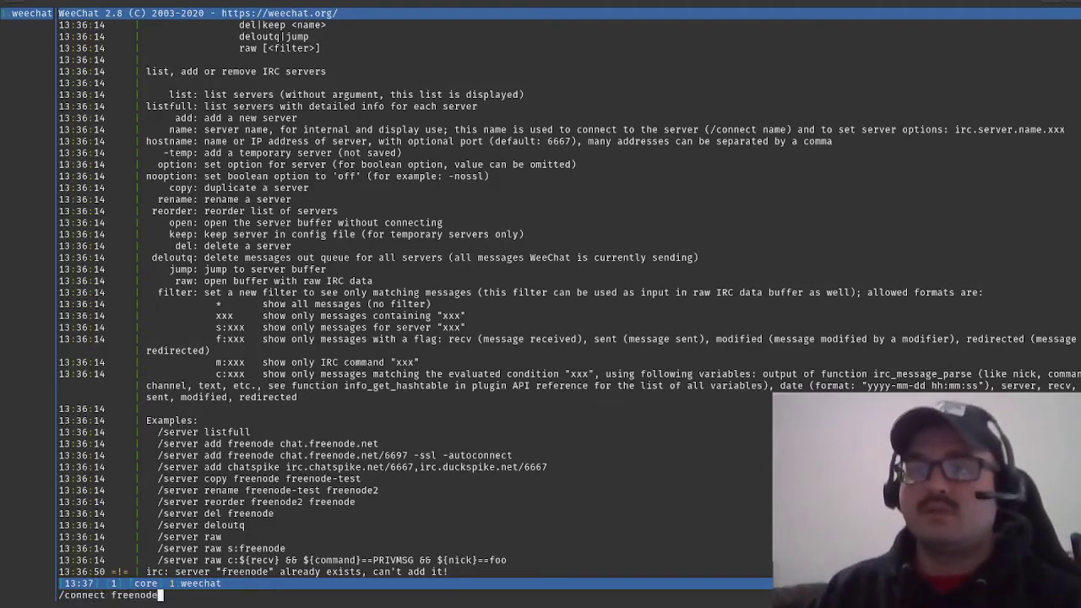
{"action": "key", "text": "Return"}
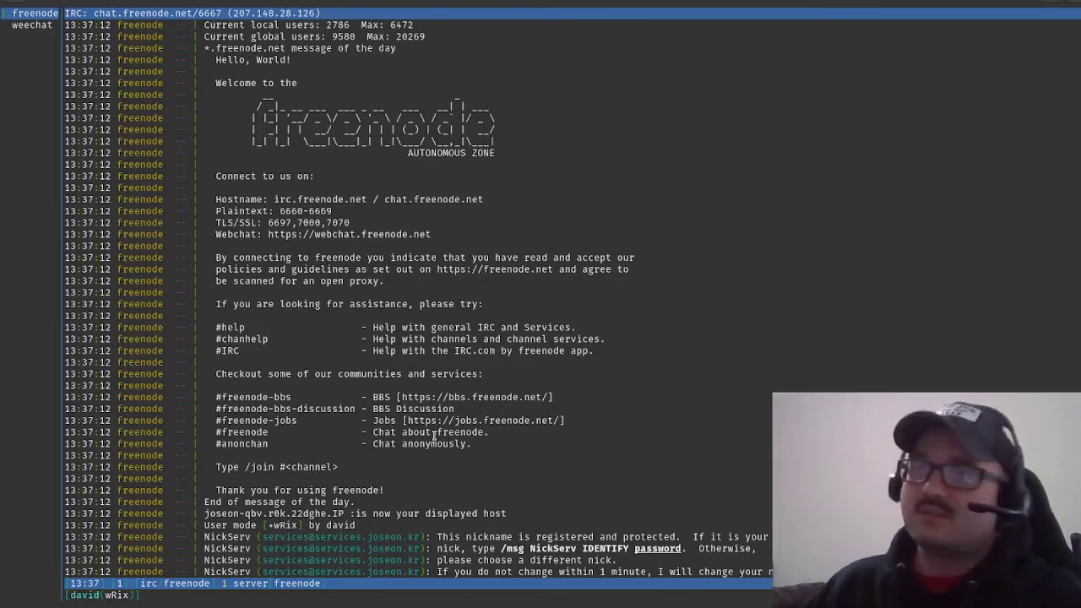
Highlight the hostnames, ports and suggested help channels in freenode's welcome text.
{"action": "left_click_drag", "start_coordinate": [191, 214], "coordinate": [509, 236]}
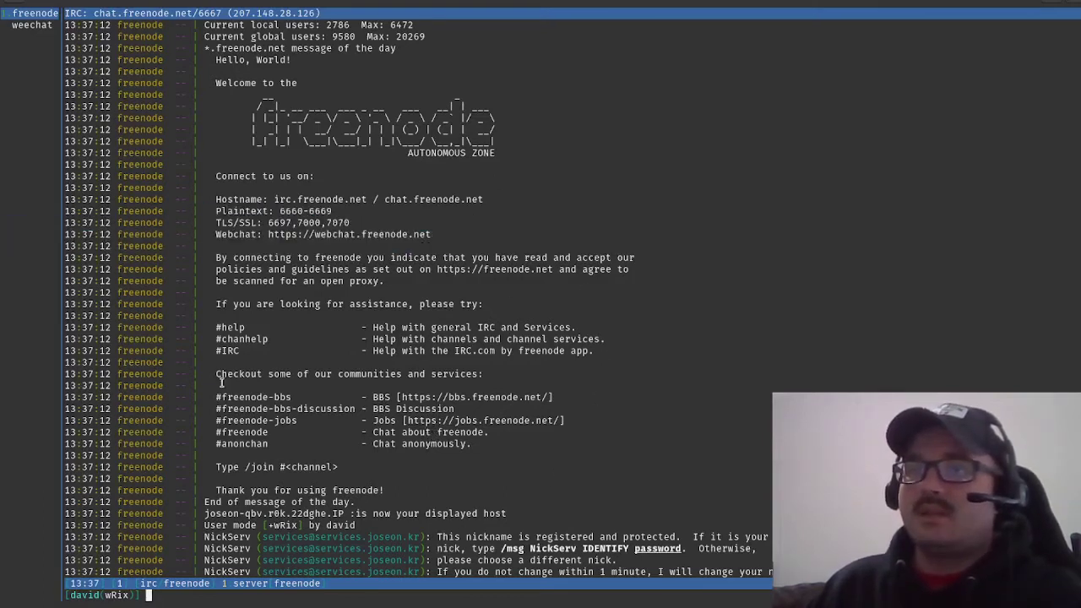
{"action": "left_click_drag", "start_coordinate": [222, 321], "coordinate": [595, 341]}
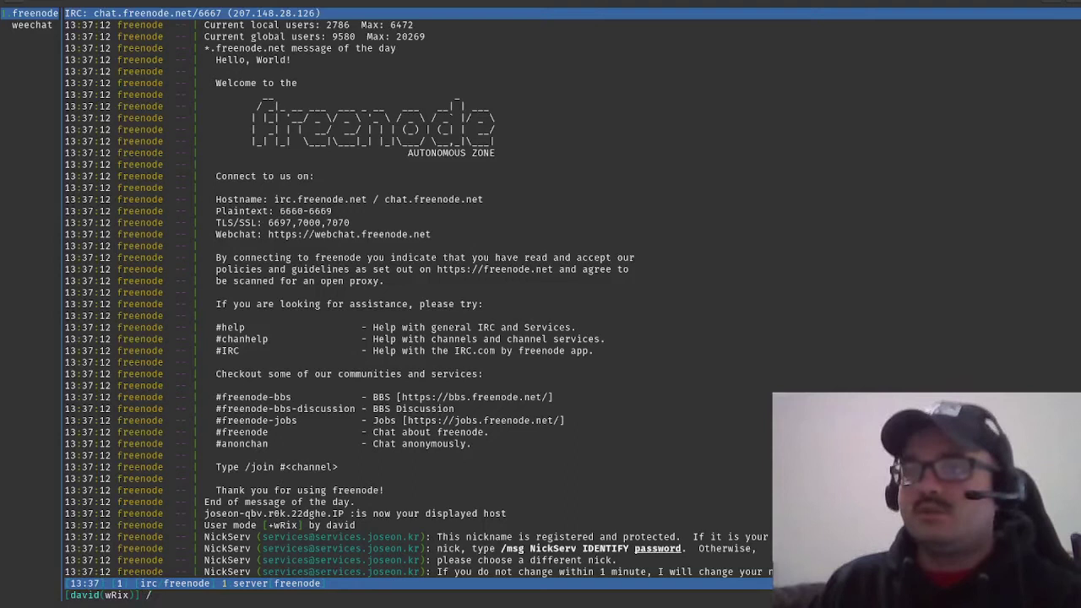
Enter /join #freenode to open the channel buffer with its nick list.
{"action": "type", "text": "/join #"}
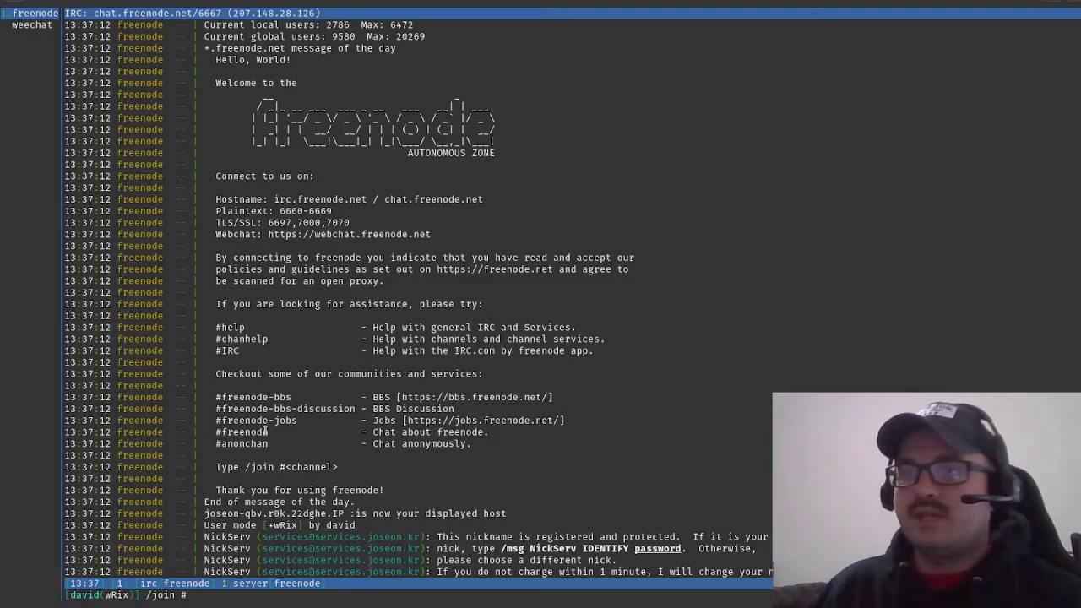
{"action": "type", "text": "freenode"}
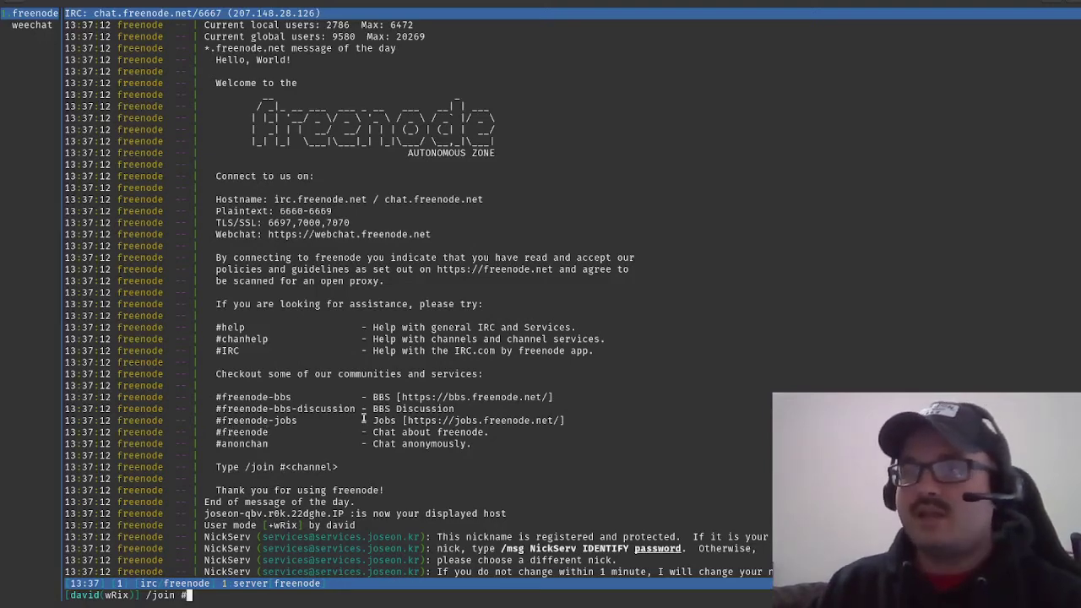
{"action": "key", "text": "Return"}
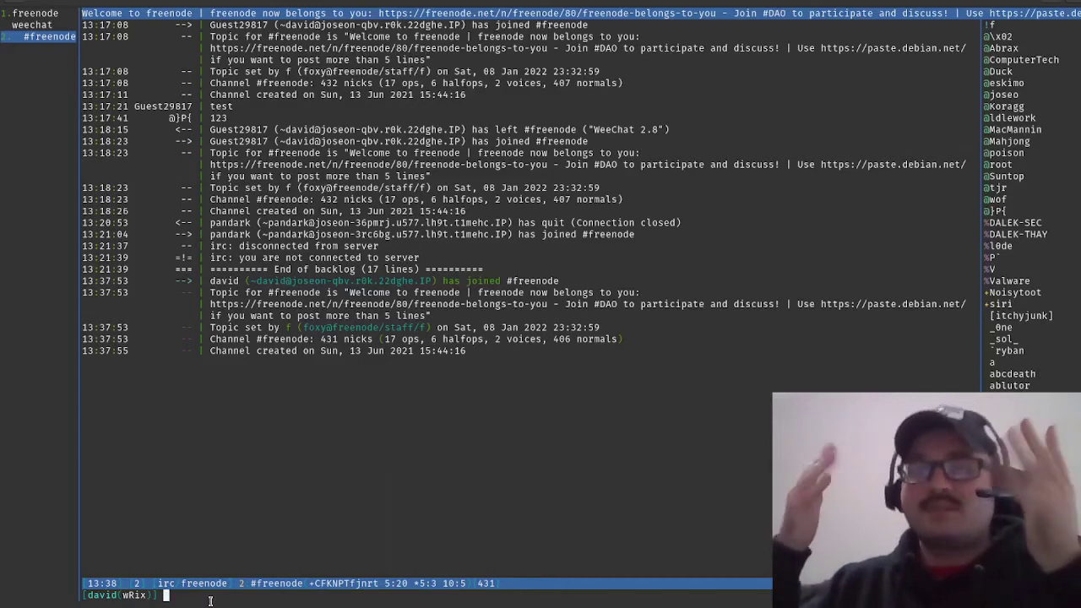
Send 'test' to #freenode and highlight the notice about the Guest1548 nickname.
{"action": "type", "text": "test"}
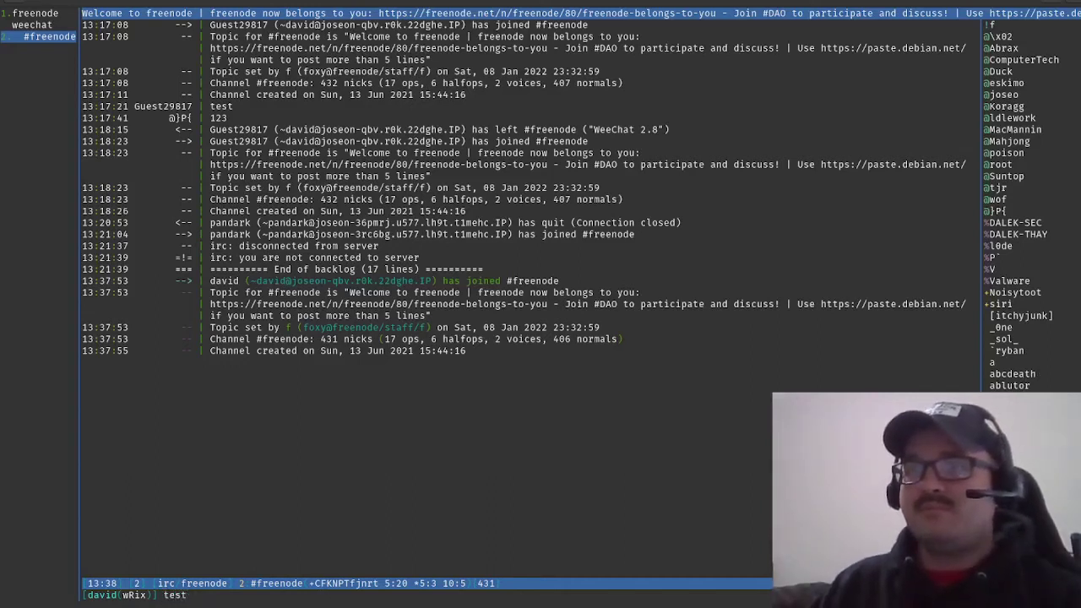
{"action": "key", "text": "Return"}
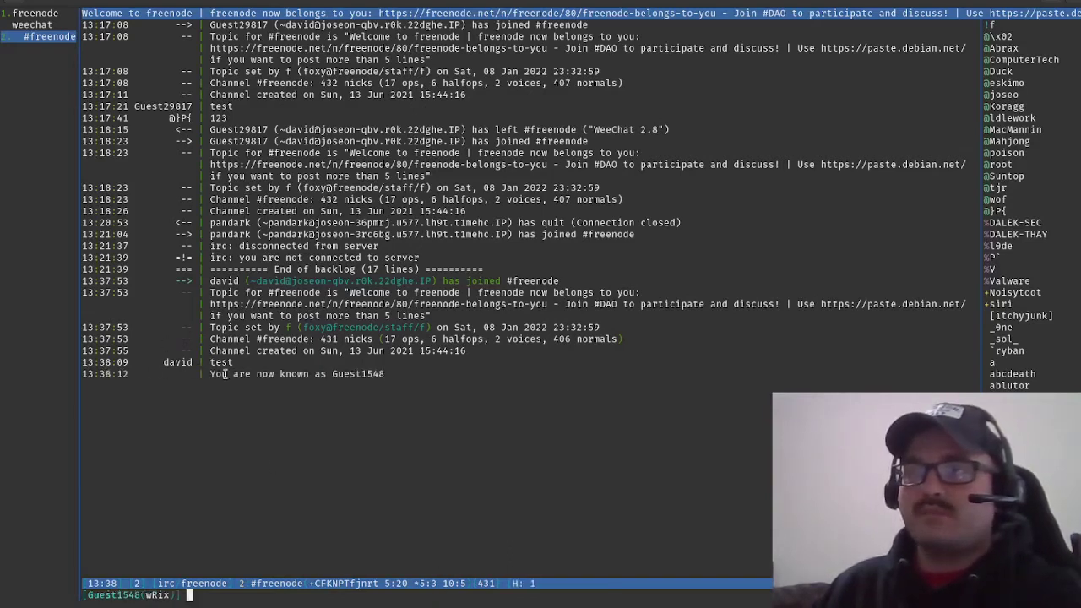
{"action": "left_click_drag", "start_coordinate": [212, 373], "coordinate": [384, 373]}
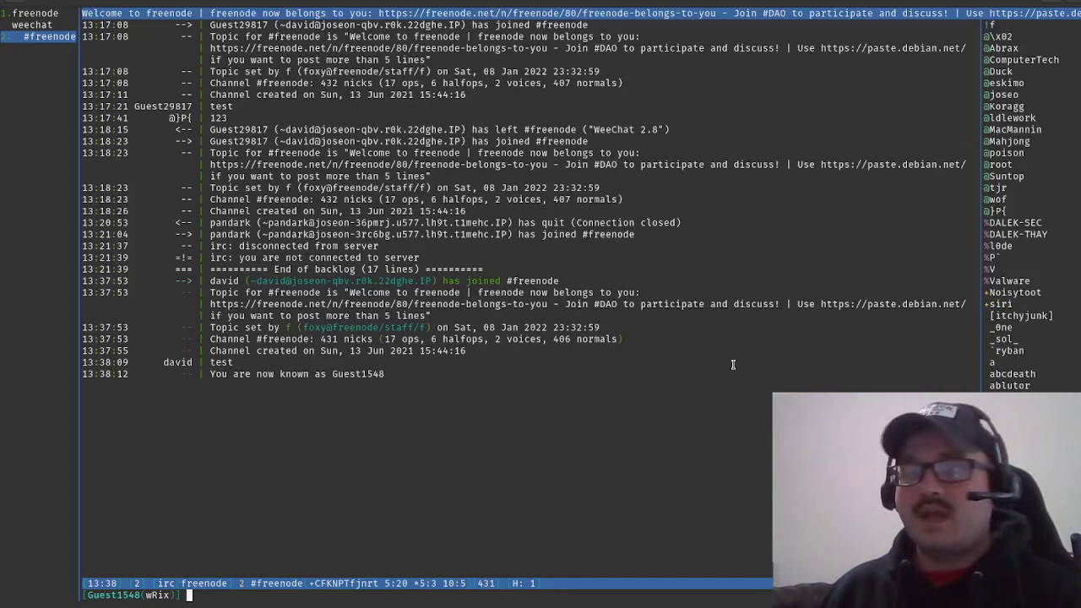
From the freenode server buffer, join #anonchat with /join #anonchat.
{"action": "key", "text": "alt+1"}
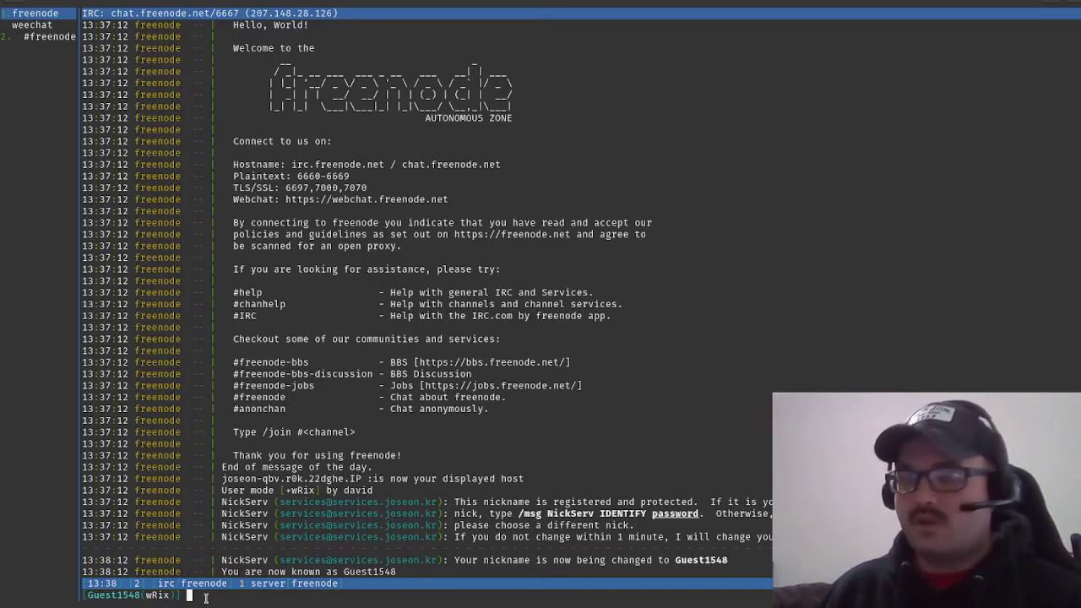
{"action": "type", "text": "/join "}
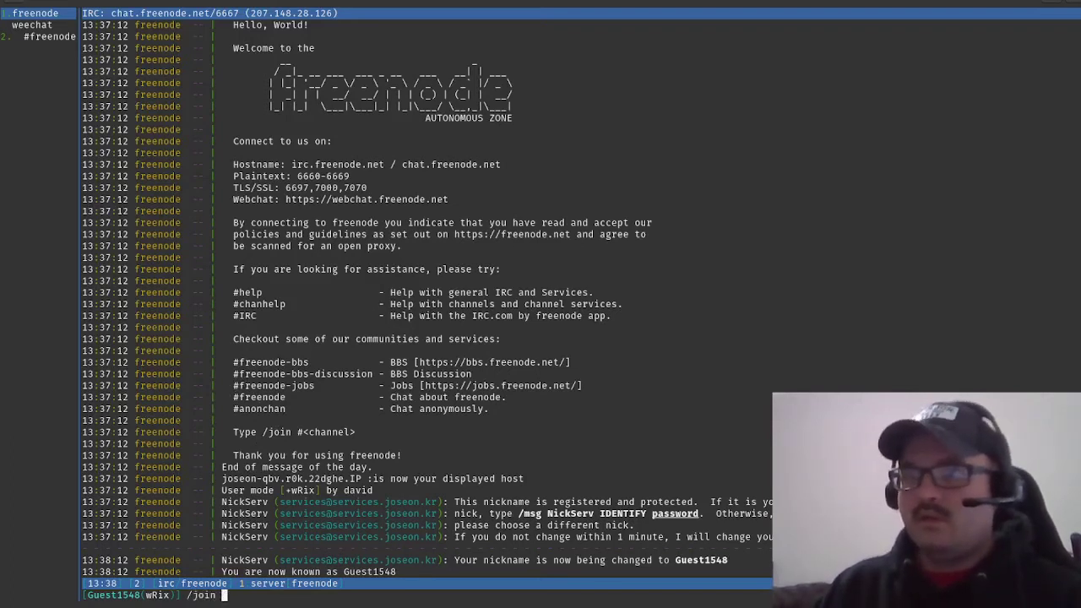
{"action": "type", "text": "#anonchat"}
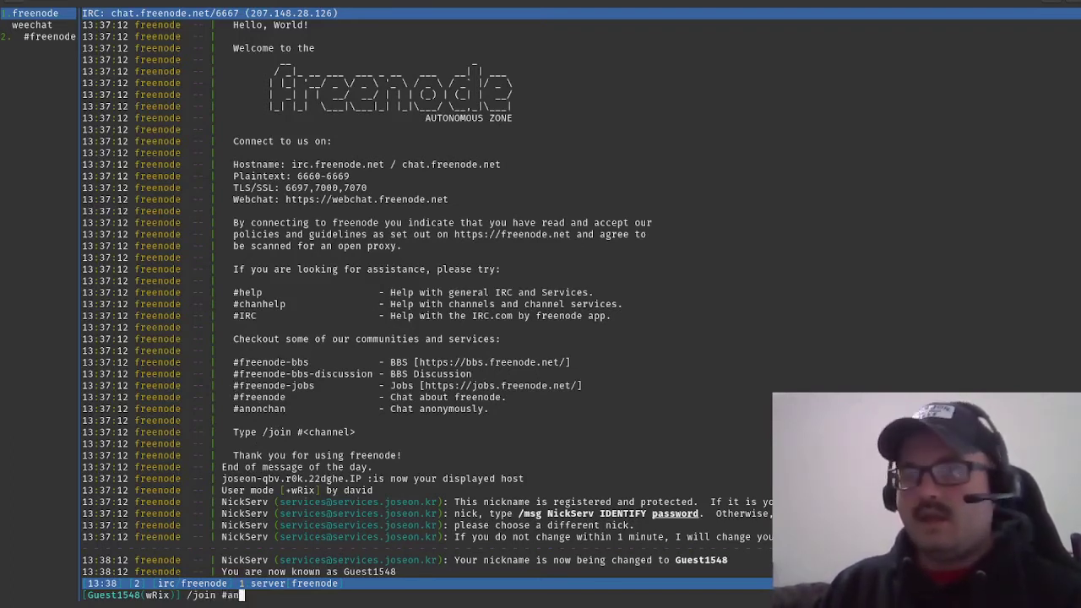
{"action": "key", "text": "Return"}
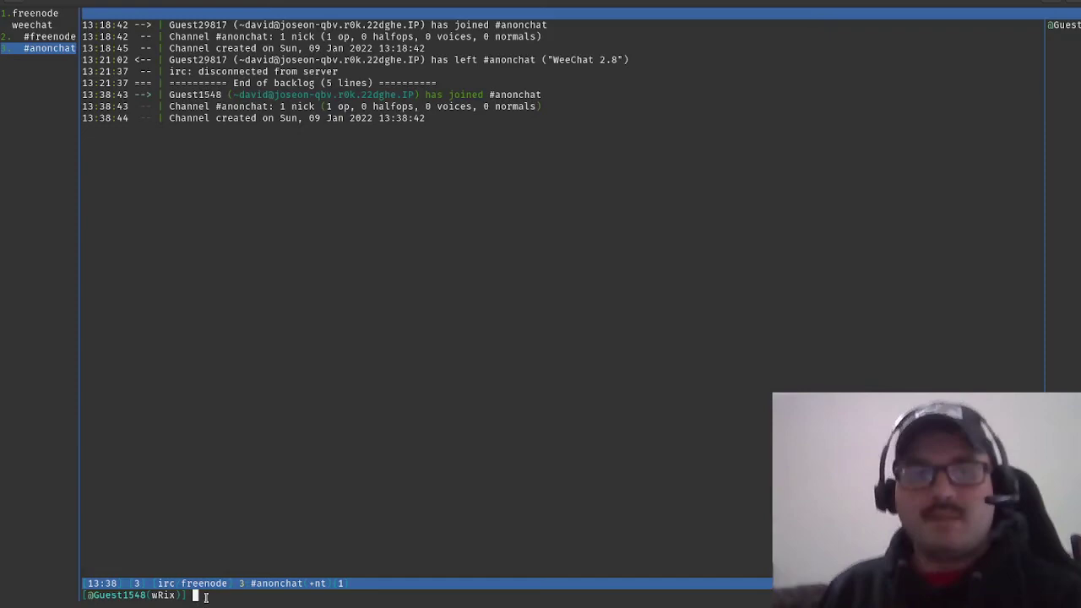
Cycle through the server, #freenode and #anonchat buffers, ending on #freenode.
{"action": "key", "text": "alt+2"}
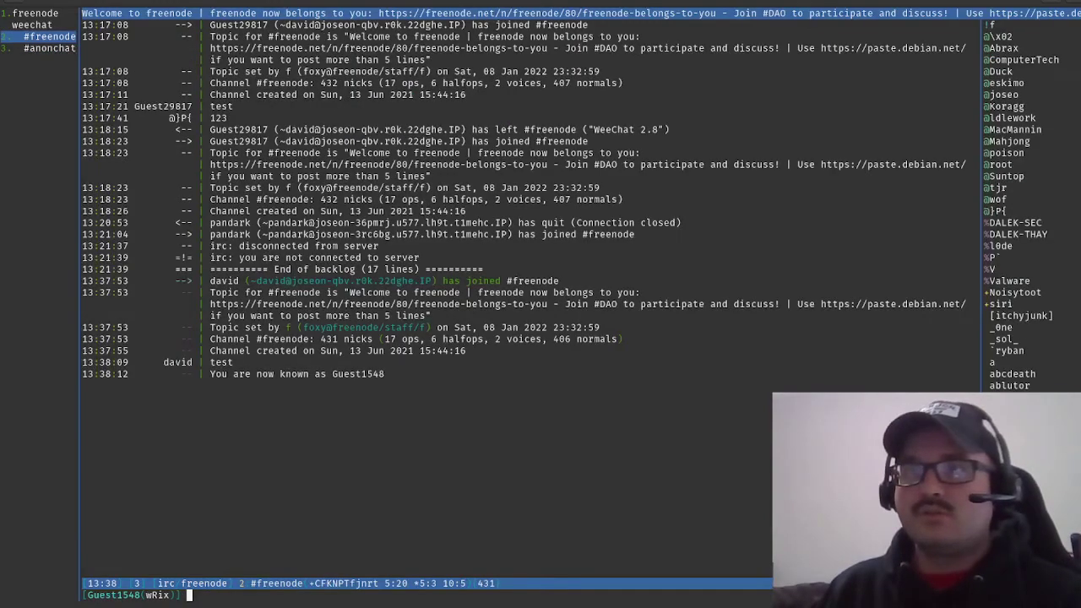
{"action": "key", "text": "alt+3"}
{"action": "key", "text": "alt+2"}
{"action": "key", "text": "alt+1"}
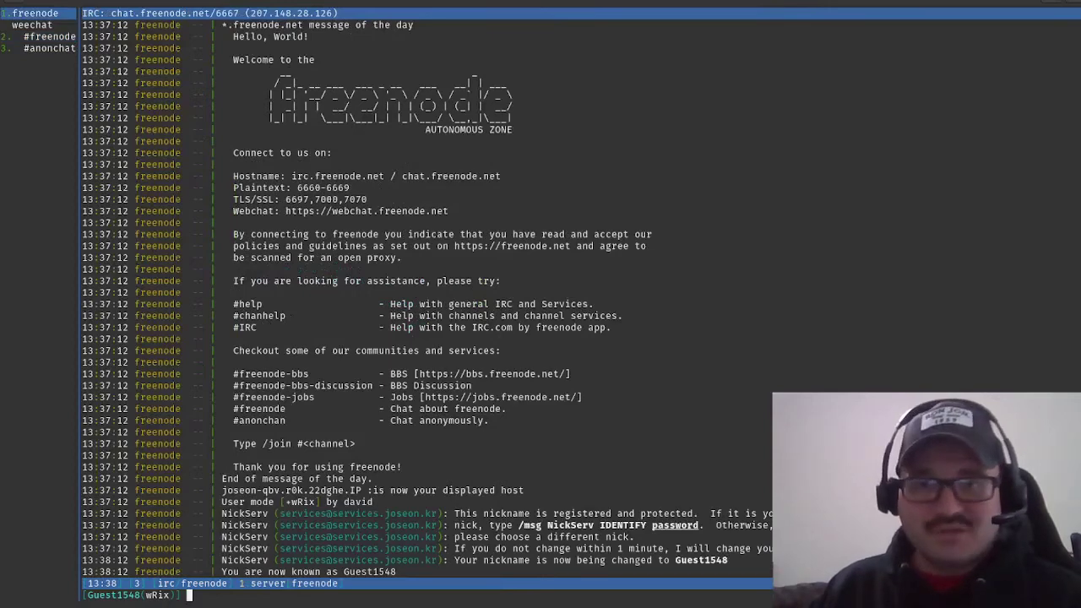
{"action": "key", "text": "alt+2"}
{"action": "key", "text": "alt+3"}
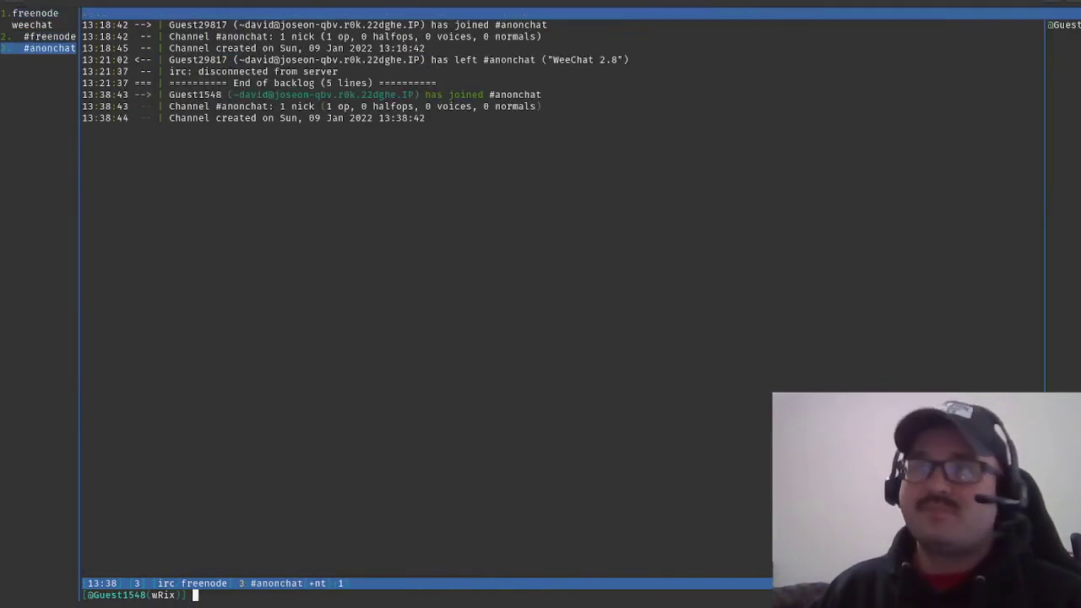
{"action": "key", "text": "alt+2"}
{"action": "key", "text": "alt+3"}
{"action": "key", "text": "alt+2"}
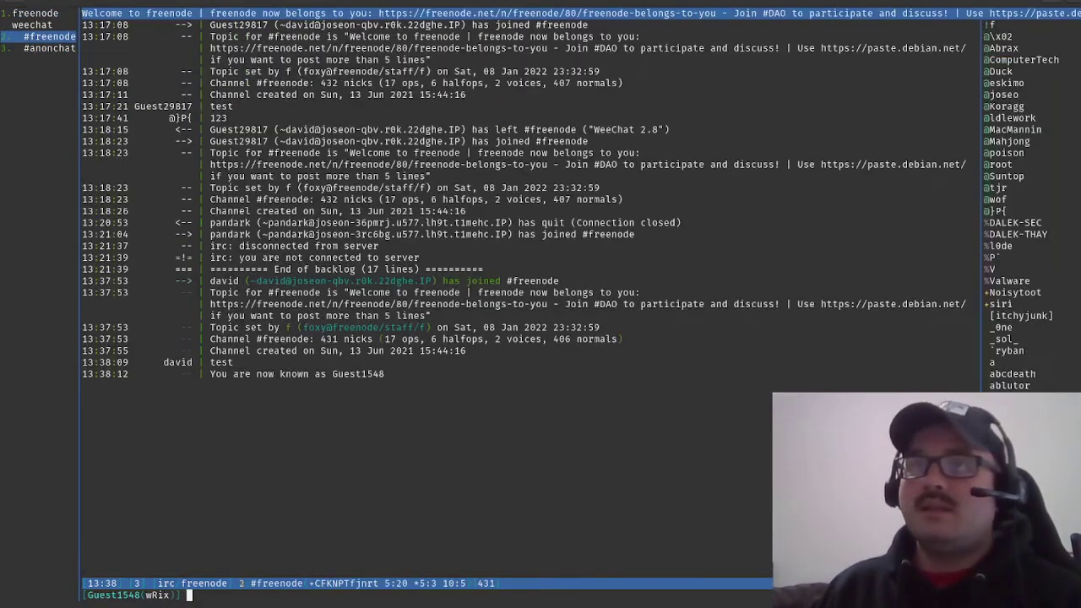
Leave the #freenode channel with /part #freenode.
{"action": "type", "text": "/"}
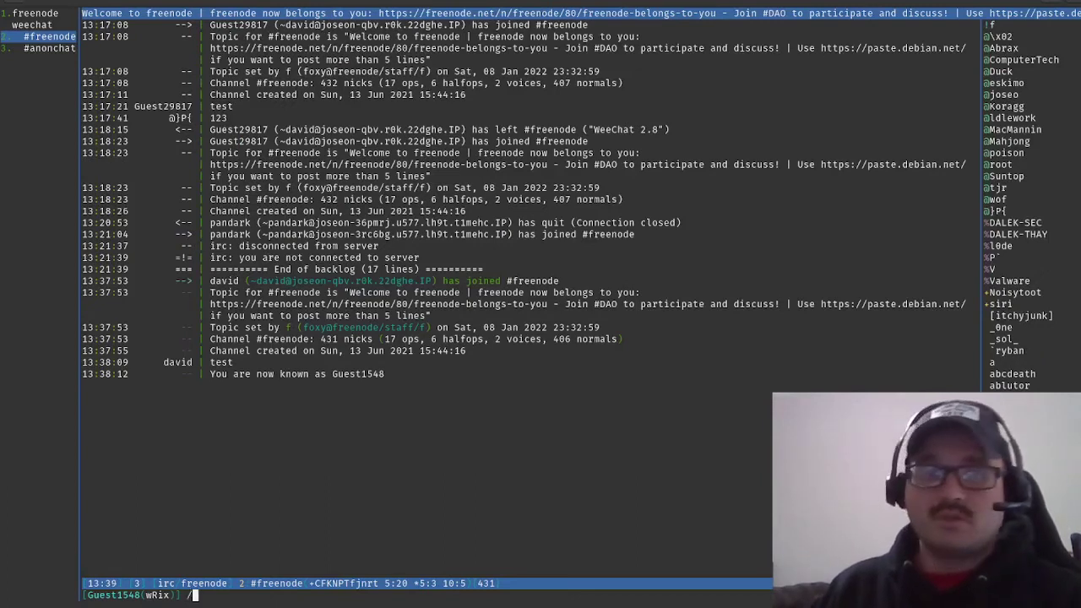
{"action": "type", "text": "part"}
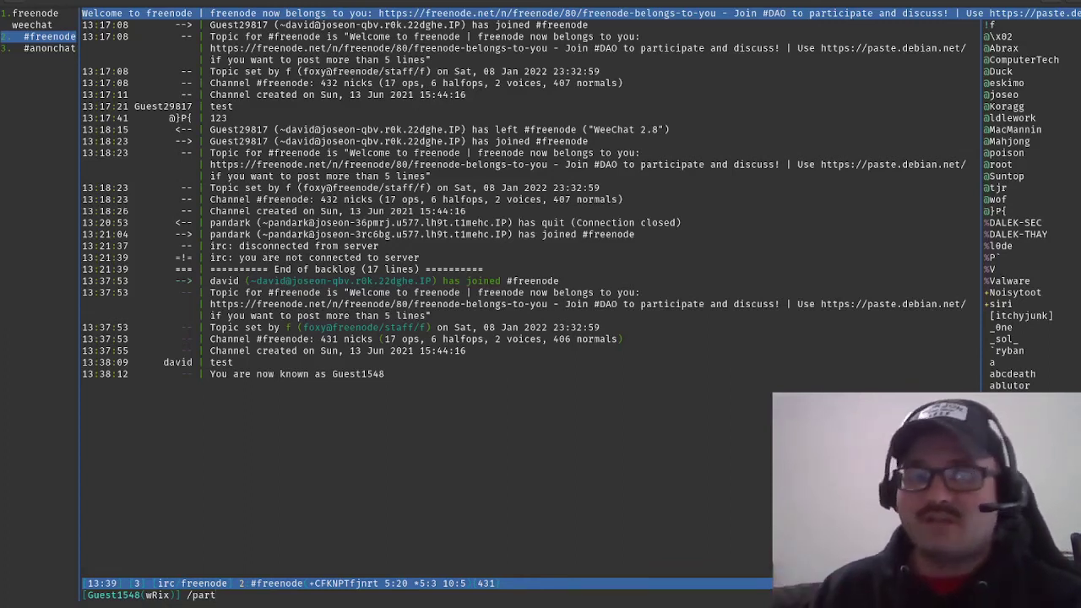
{"action": "type", "text": "#"}
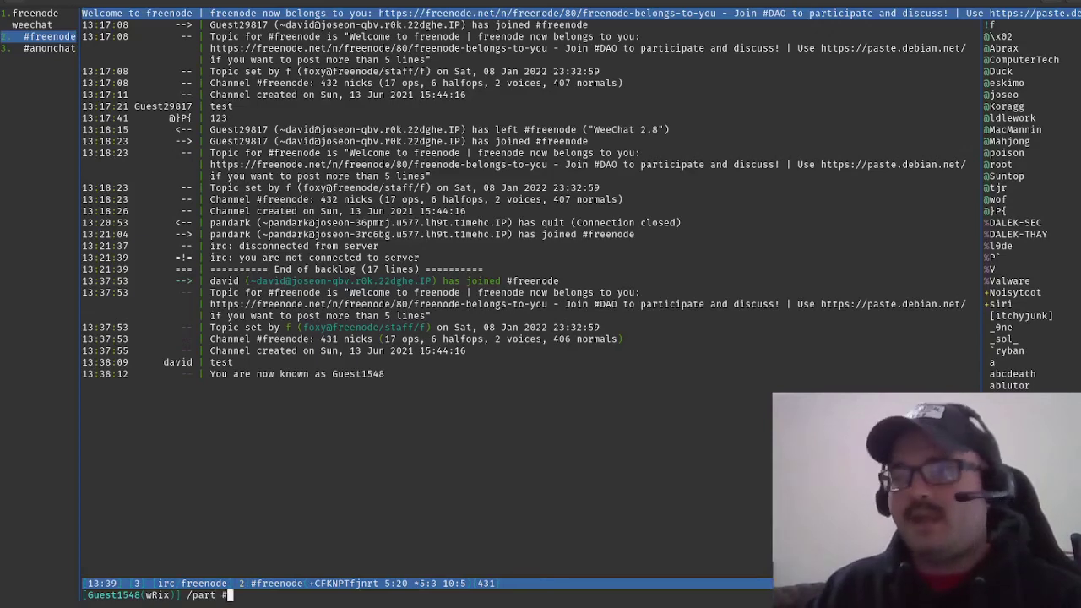
{"action": "type", "text": "freenode"}
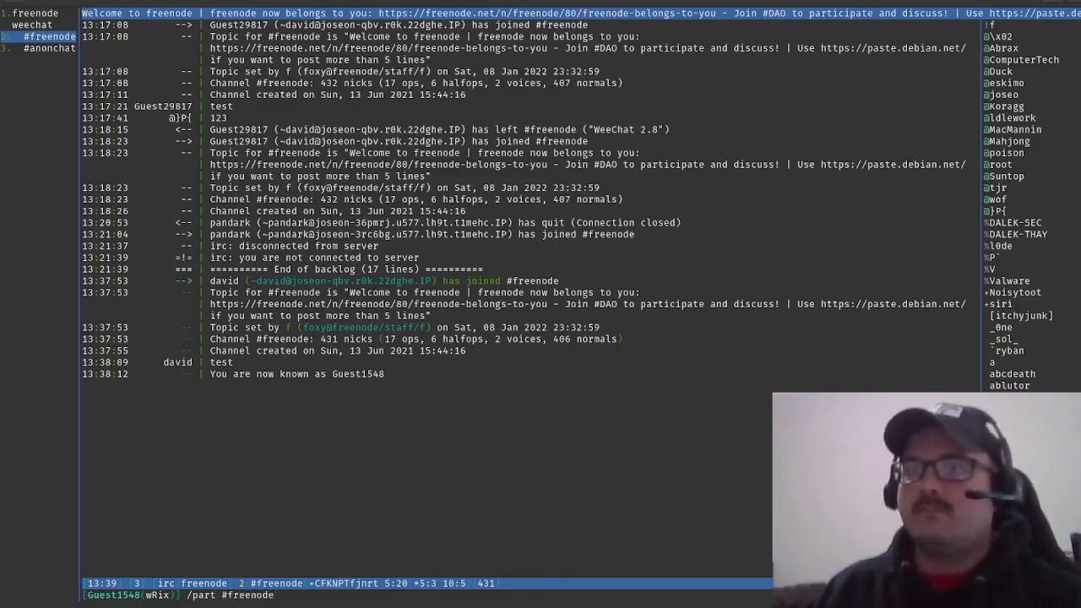
{"action": "key", "text": "Return"}
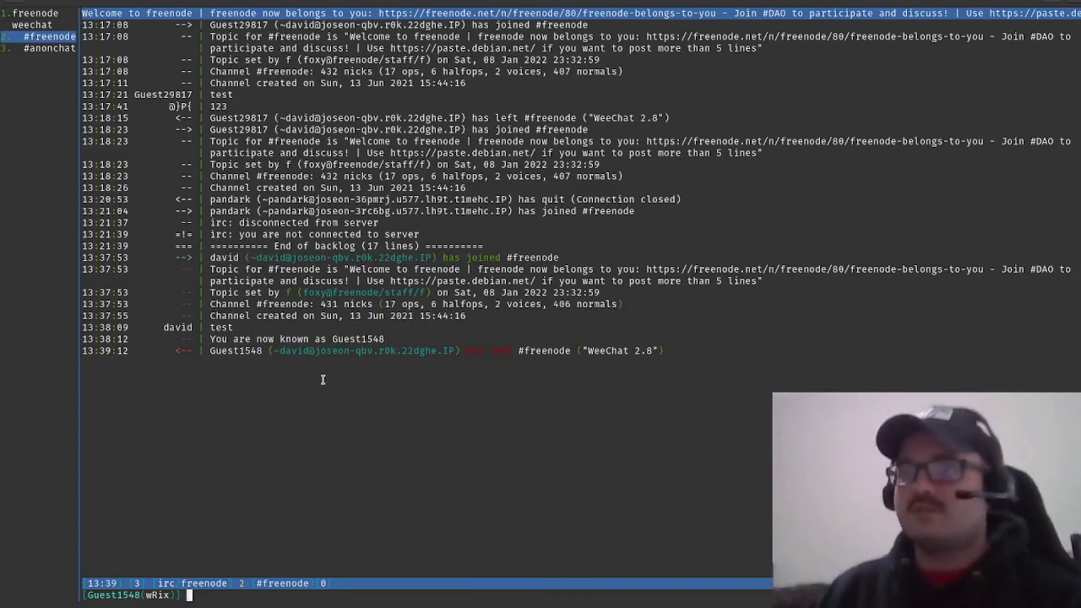
Leave #anonchat with /part #anonchat, then show the freenode server buffer.
{"action": "key", "text": "alt+Right"}
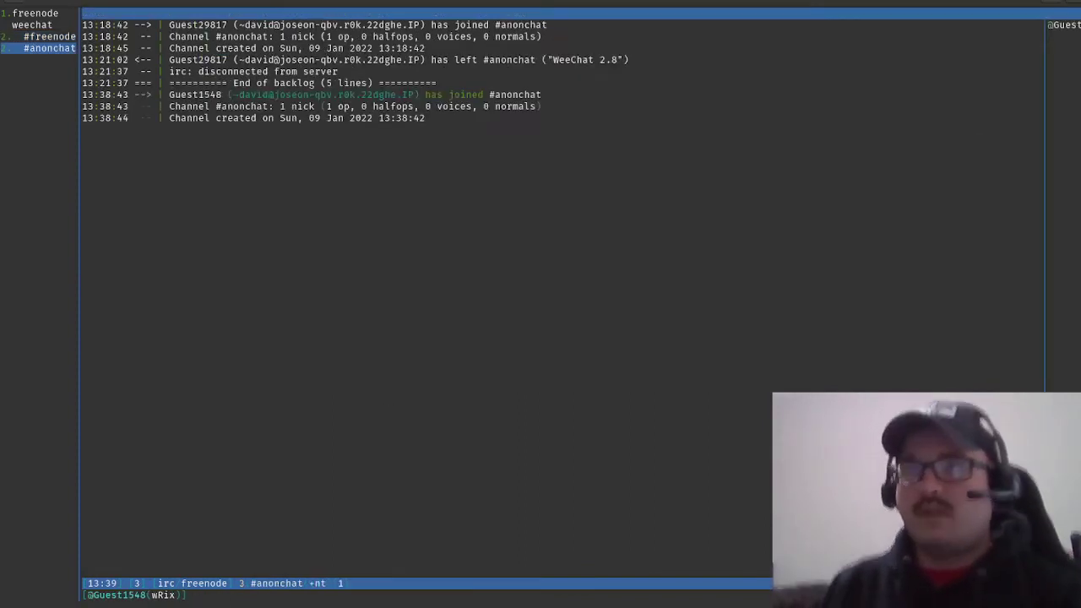
{"action": "type", "text": "/p"}
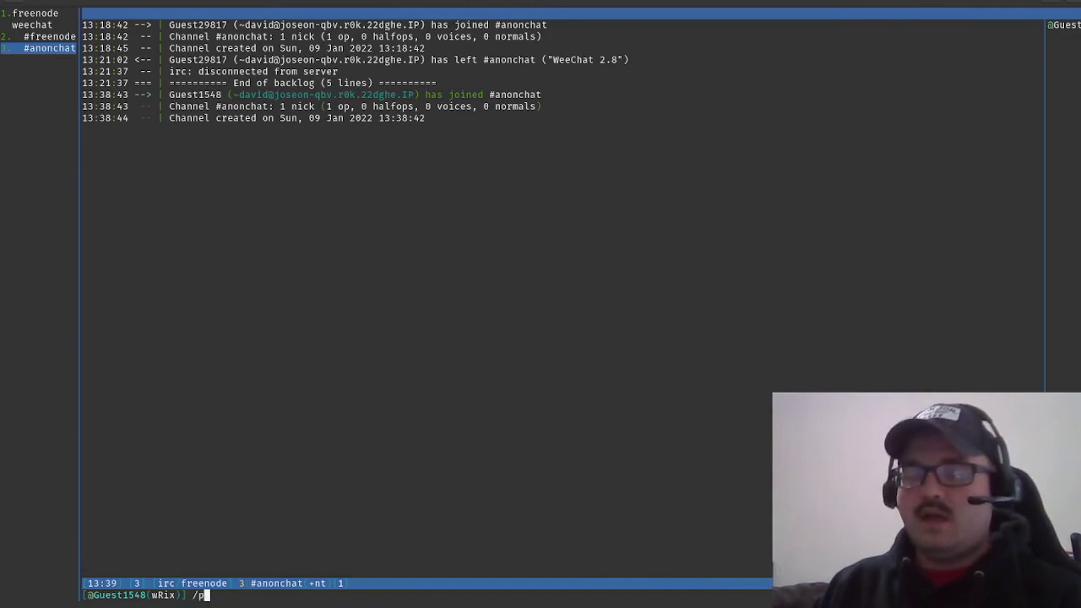
{"action": "type", "text": "art anonch"}
{"action": "key", "text": "BackSpace"}
{"action": "key", "text": "BackSpace"}
{"action": "key", "text": "BackSpace"}
{"action": "key", "text": "BackSpace"}
{"action": "key", "text": "BackSpace"}
{"action": "key", "text": "BackSpace"}
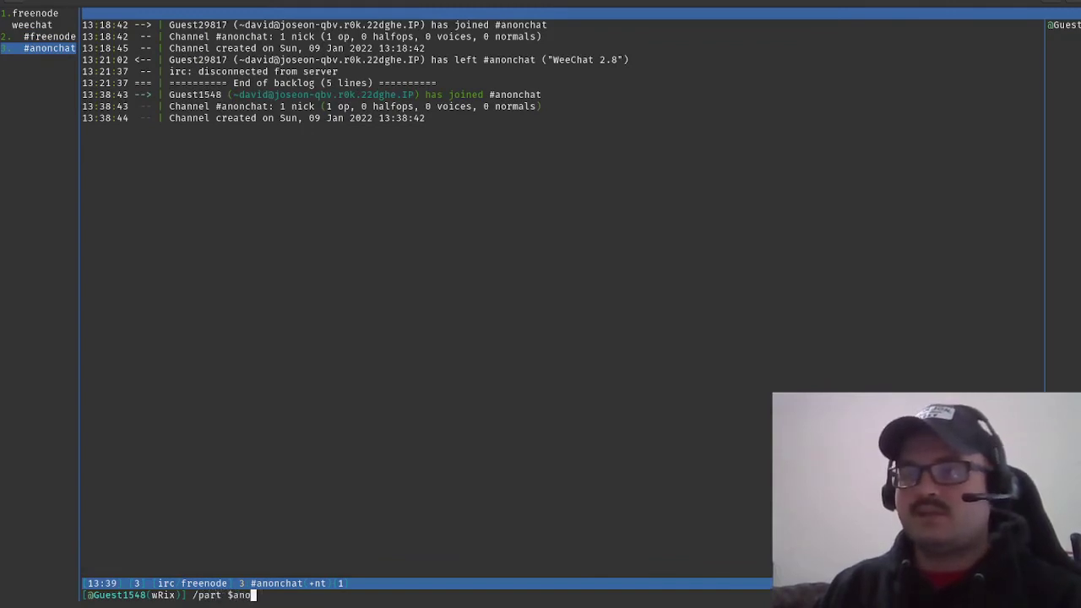
{"action": "type", "text": "#a"}
{"action": "key", "text": "BackSpace"}
{"action": "key", "text": "BackSpace"}
{"action": "type", "text": "#anonchat"}
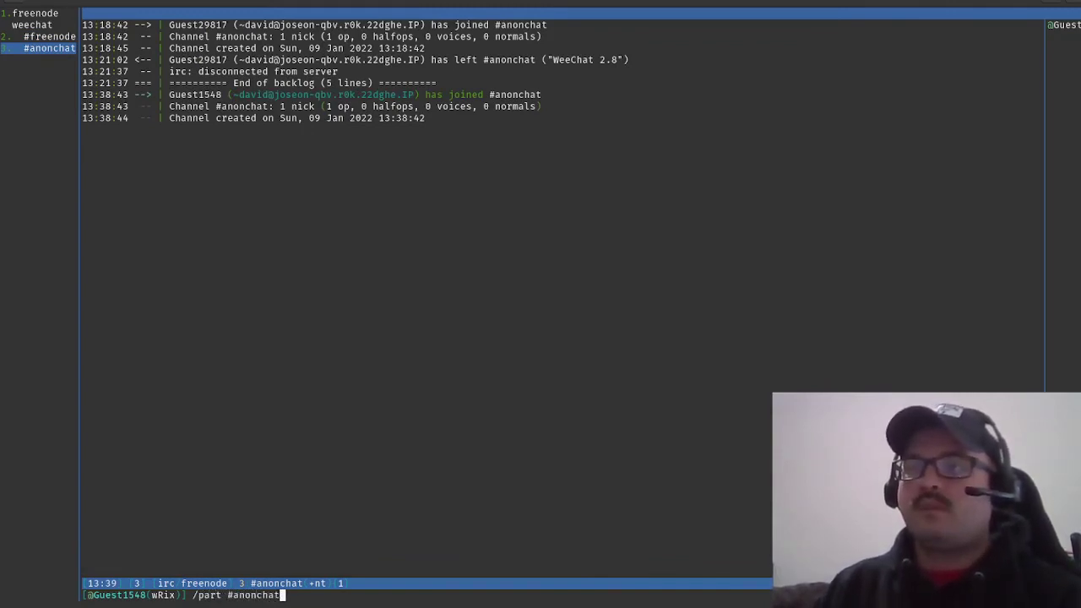
{"action": "key", "text": "Return"}
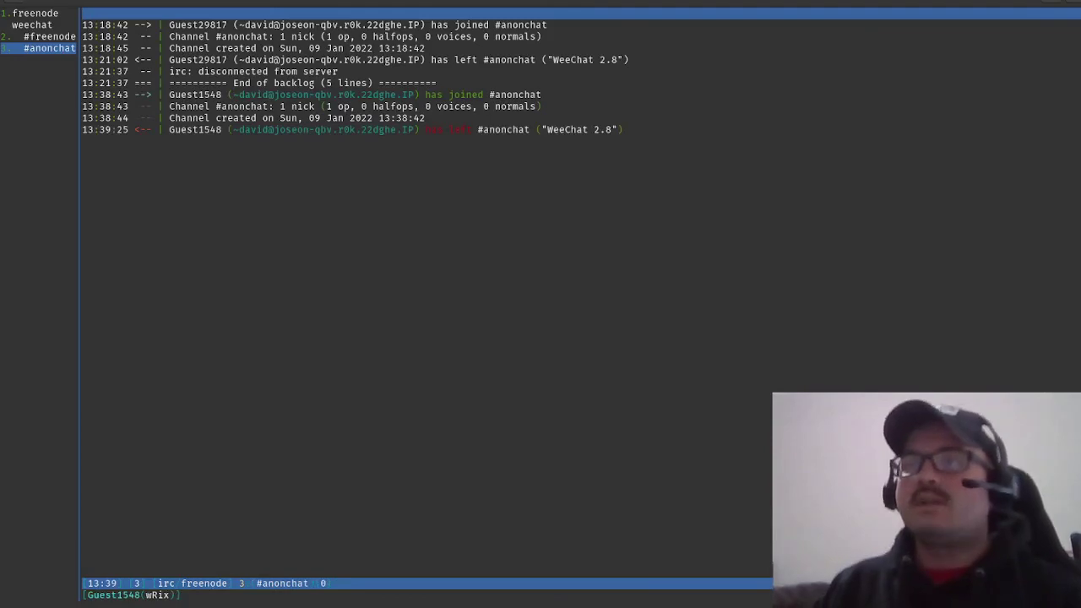
{"action": "key", "text": "alt+1"}
Run /disconnect freenode to drop the connection to the freenode server.
{"action": "type", "text": "/"}
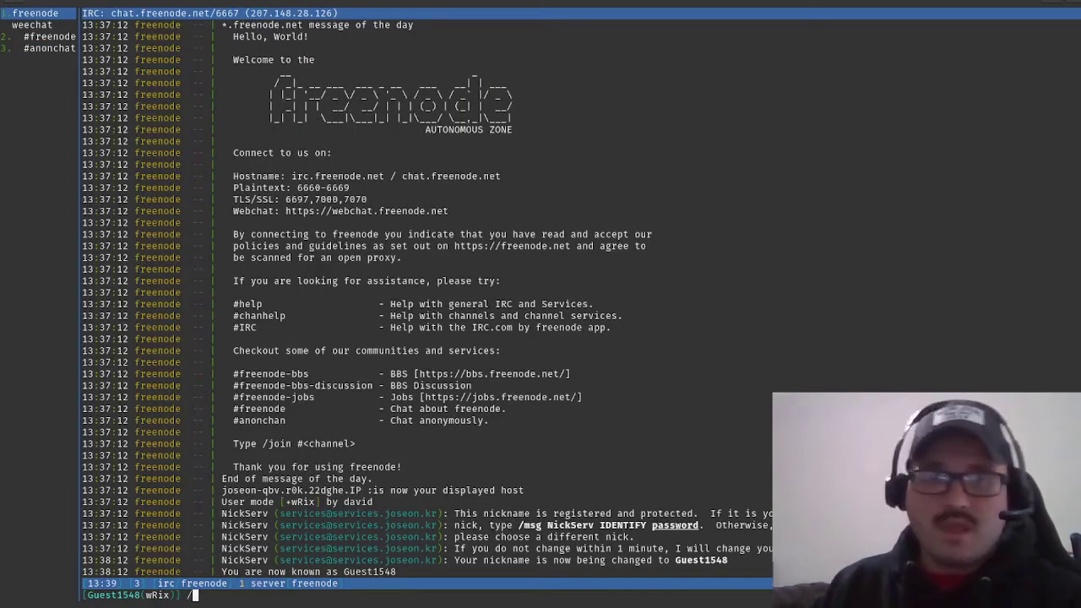
{"action": "type", "text": "disconnec"}
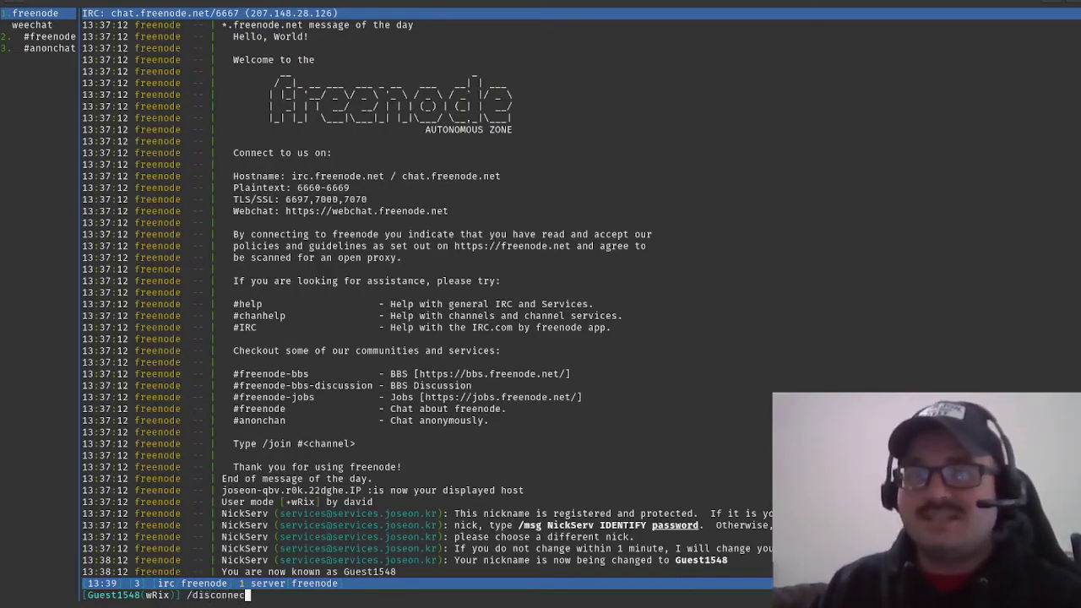
{"action": "type", "text": "t freenode"}
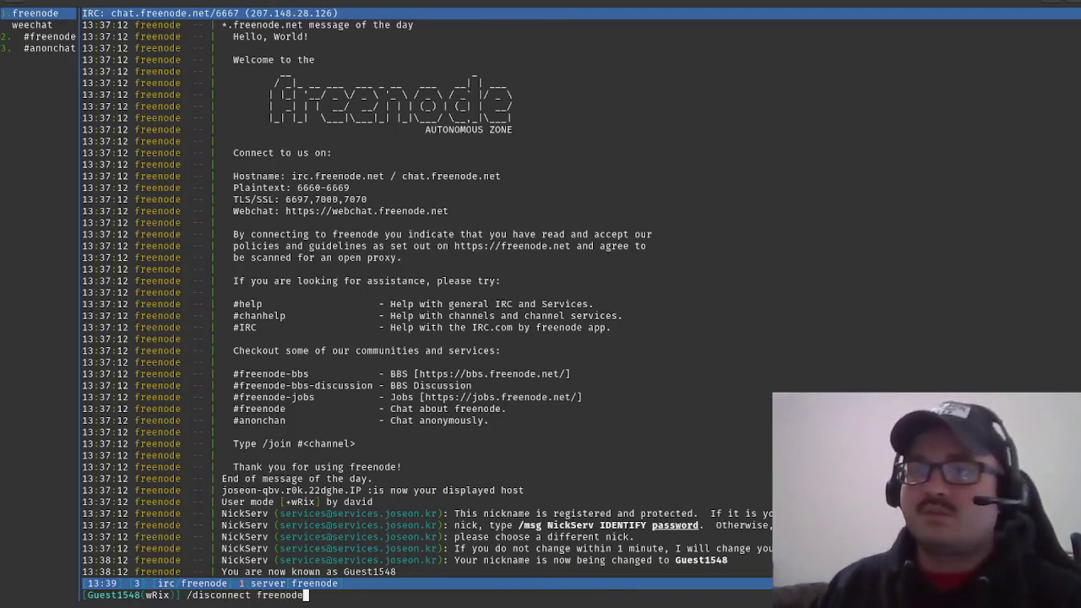
{"action": "key", "text": "Return"}
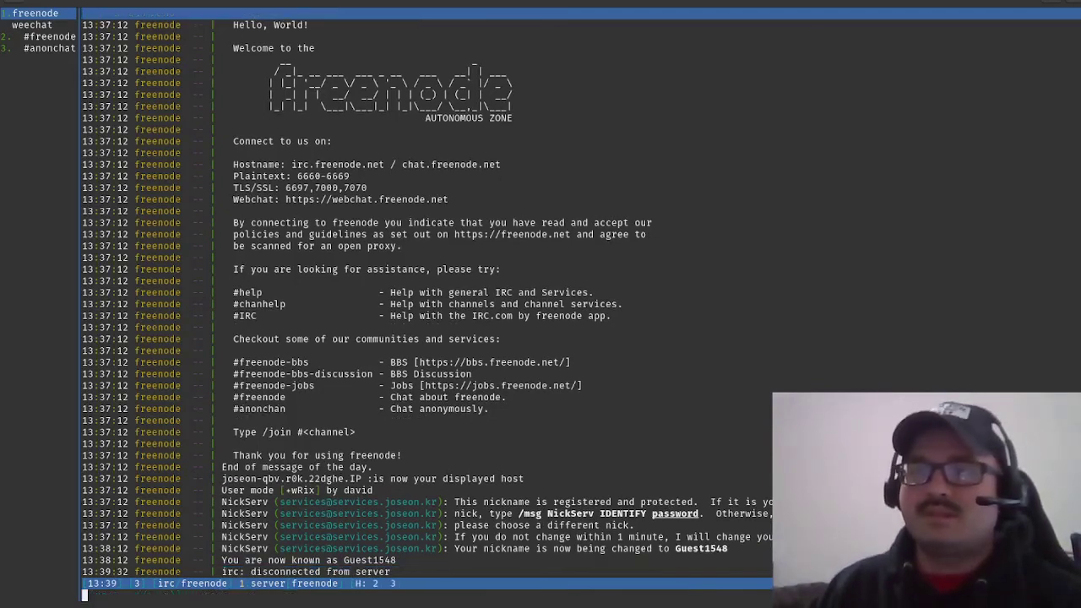